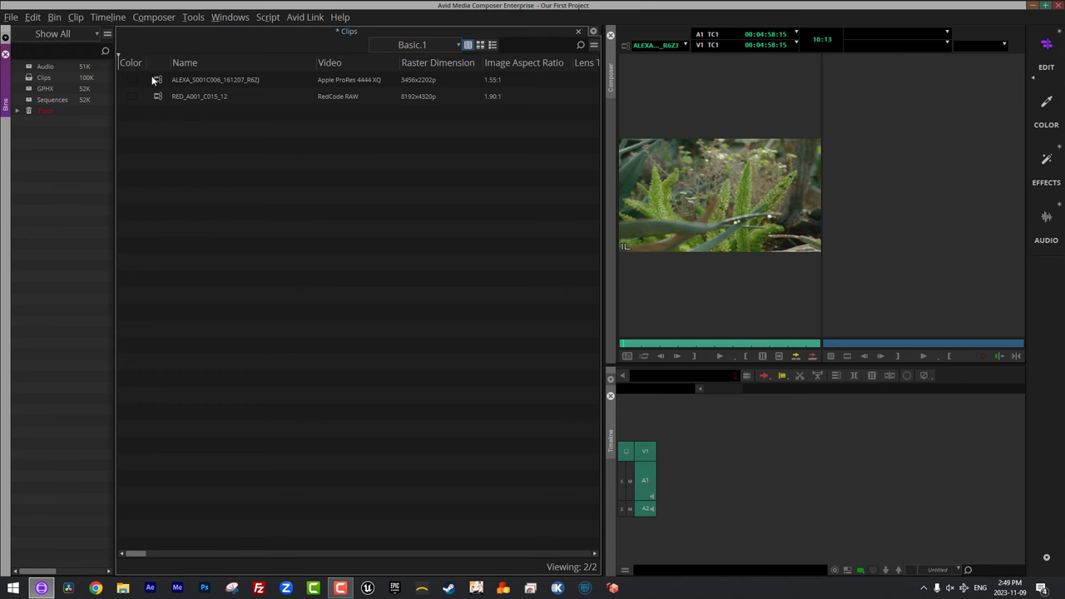
Set the FrameFlex frame aspect ratio of both the ALEXA and RED clips to Project (16:9) in their source settings
double_click(153, 80)
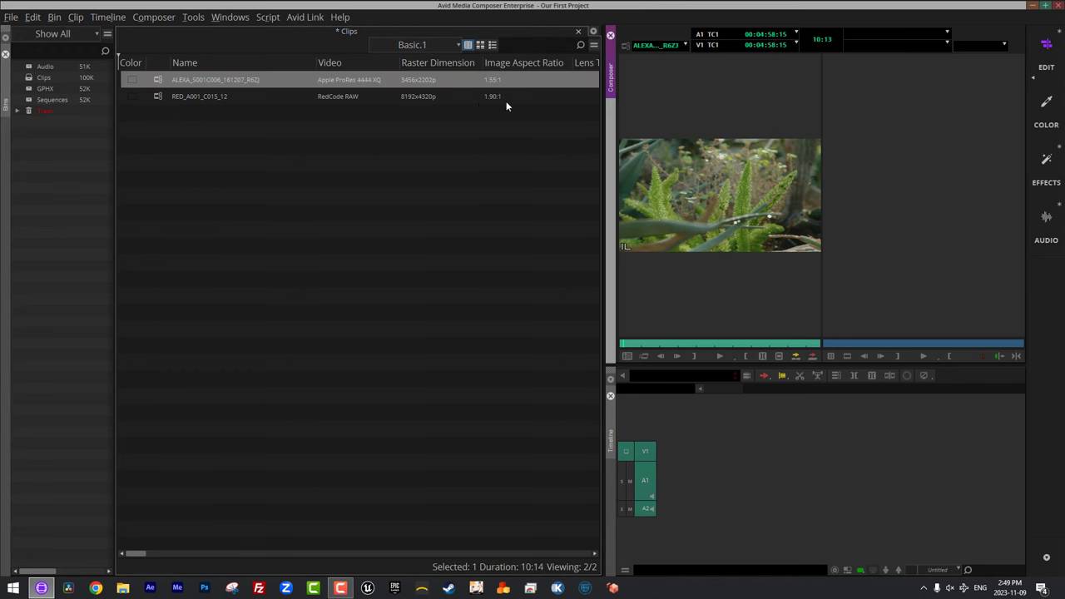
shift+click(157, 96)
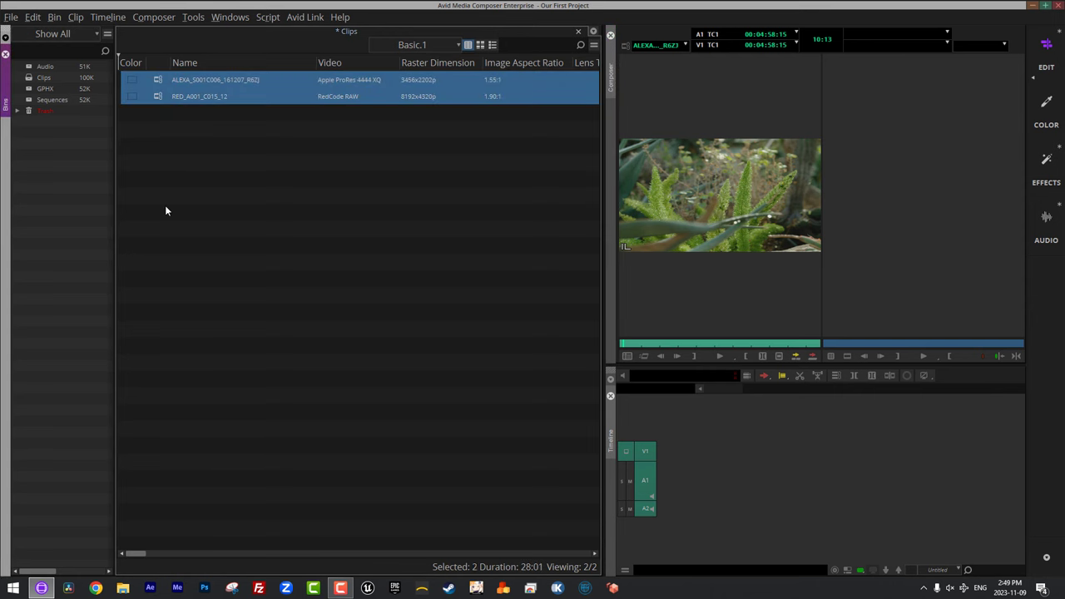
right_click(158, 96)
click(166, 10)
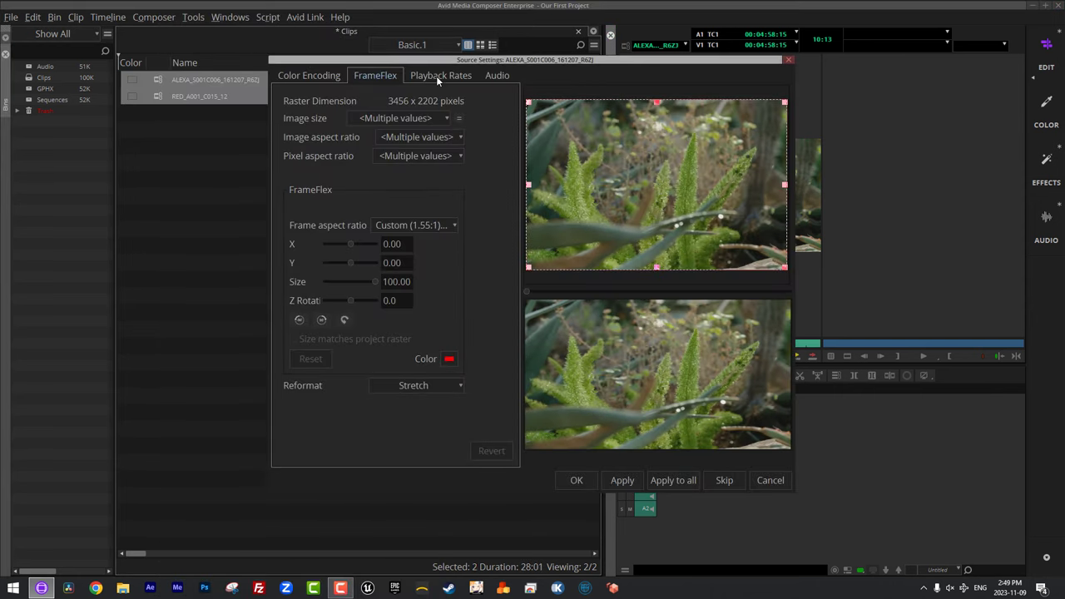
drag(436, 61, 345, 108)
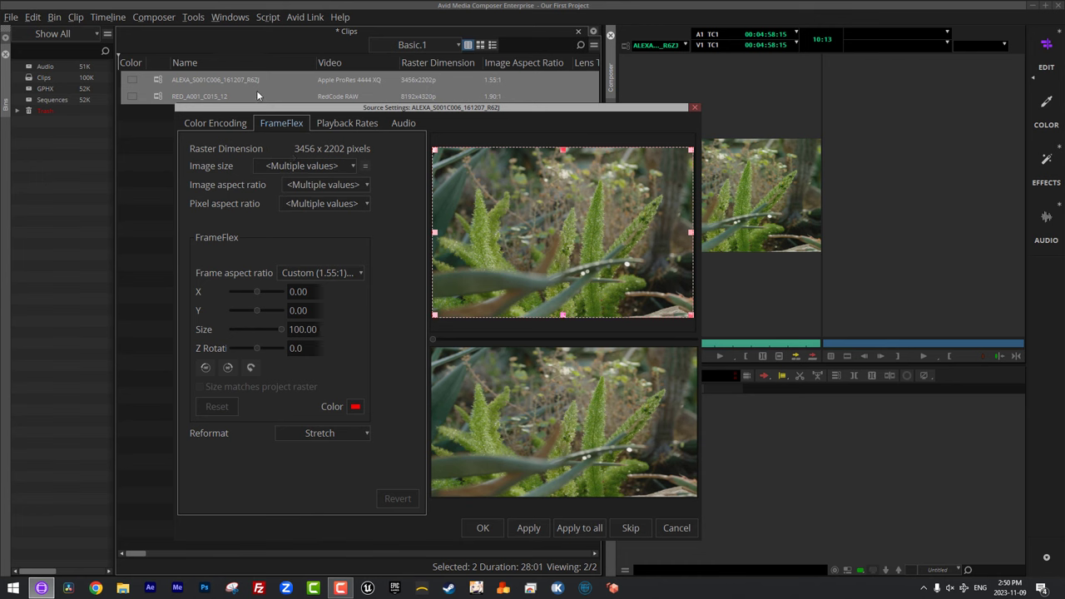
click(321, 272)
click(319, 285)
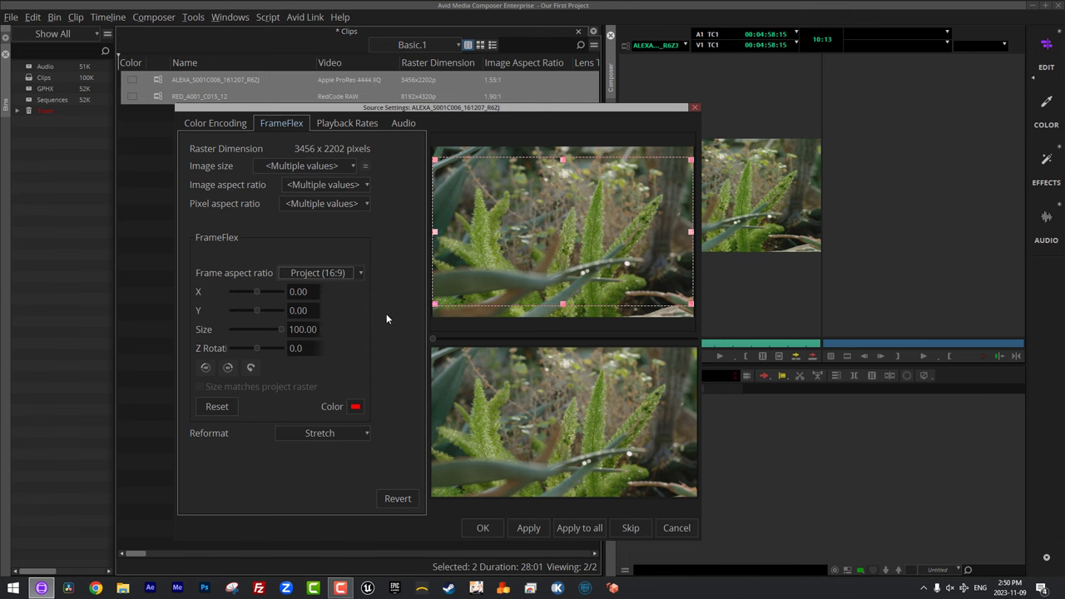
click(579, 529)
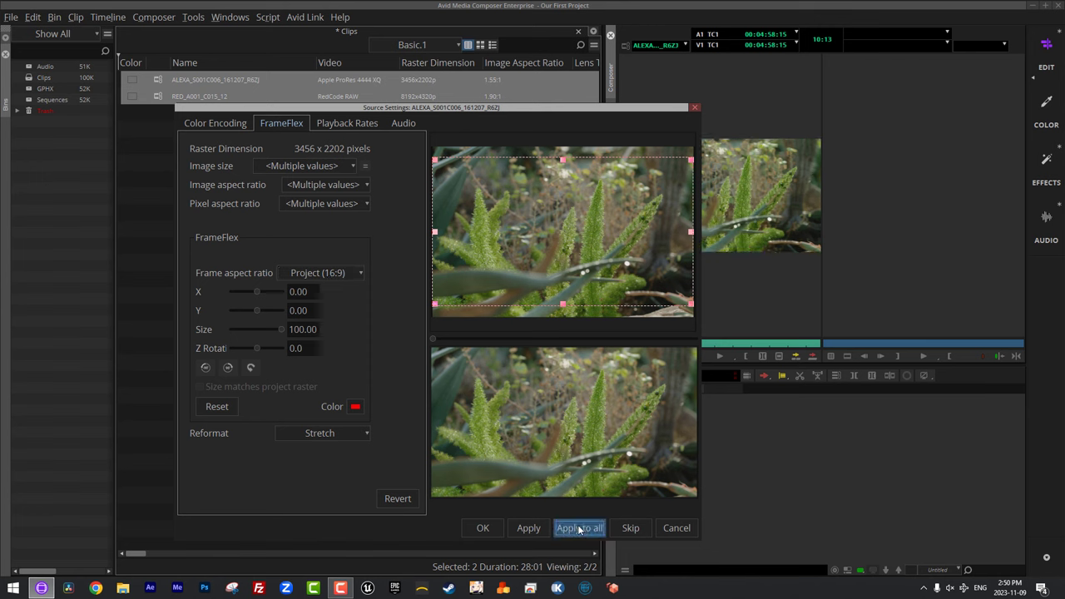
click(483, 528)
Check the FrameFlex source settings of the ALEXA clip and of the RED clip individually
right_click(157, 84)
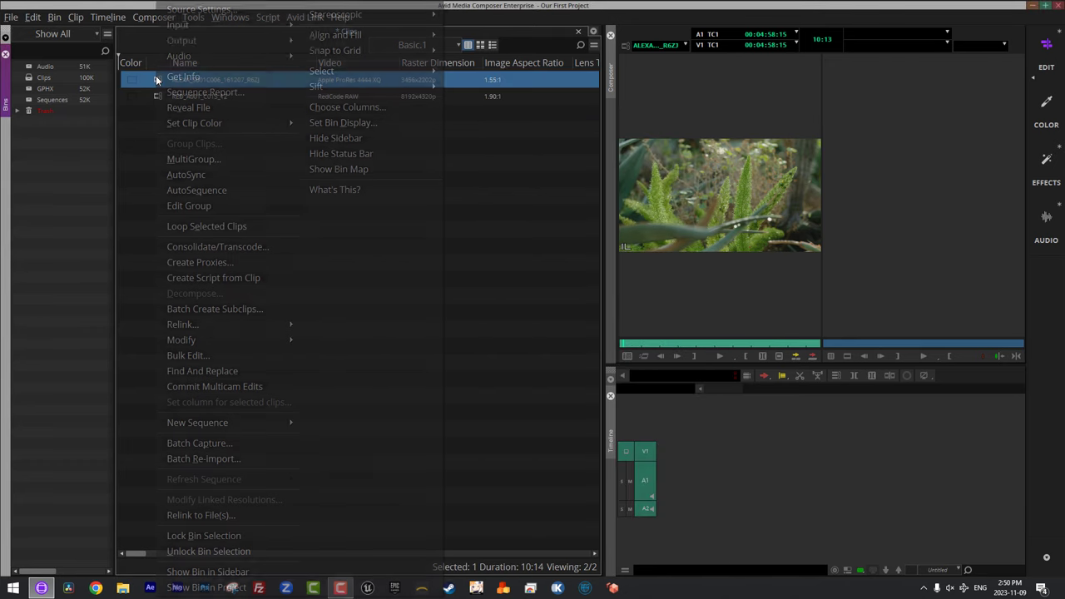
click(166, 11)
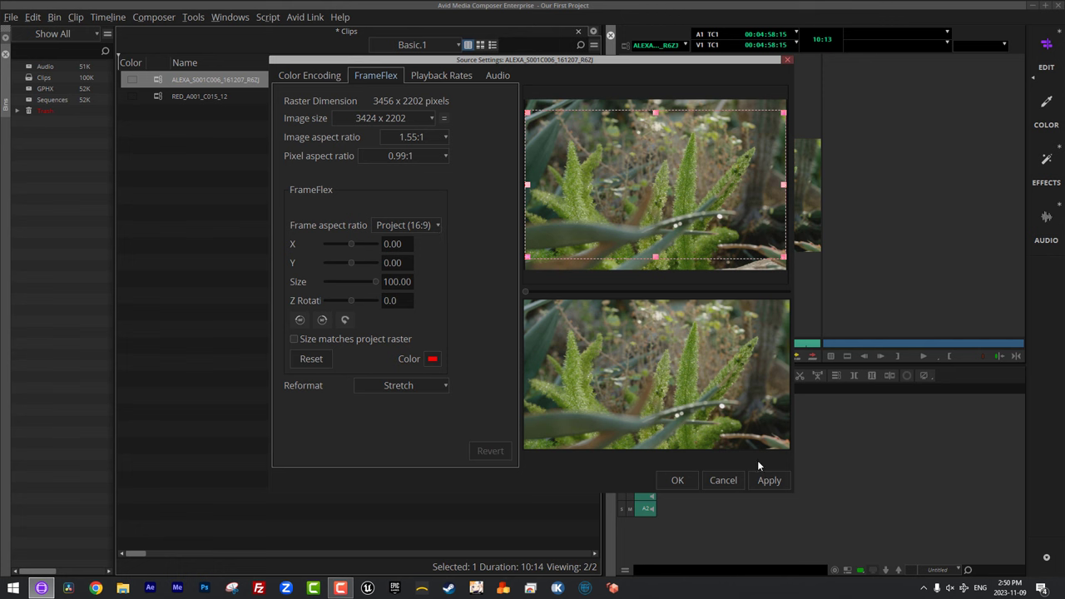
click(723, 480)
click(158, 96)
right_click(158, 96)
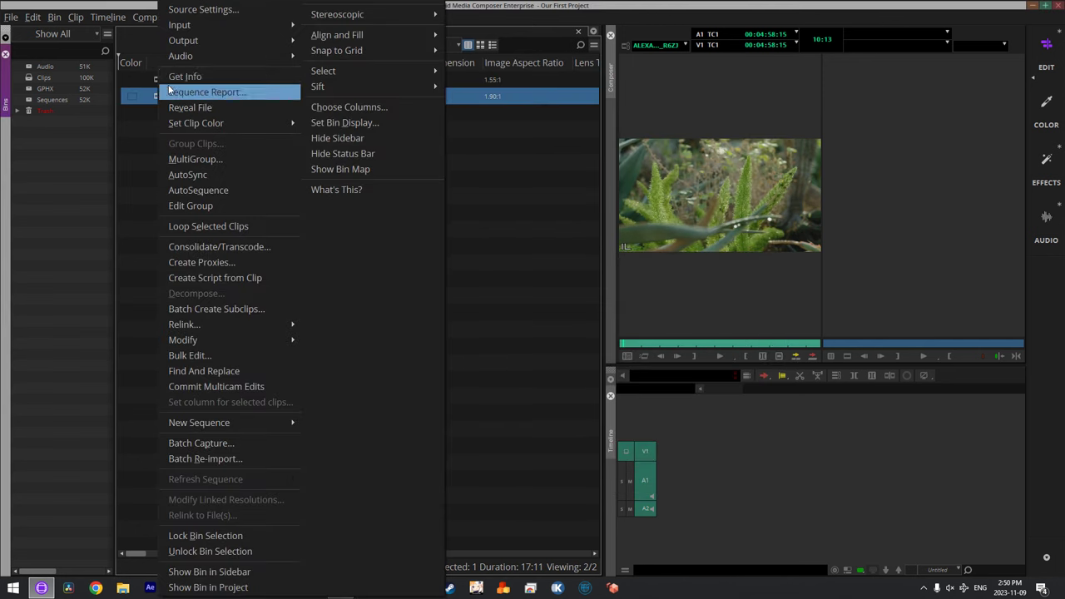
click(179, 9)
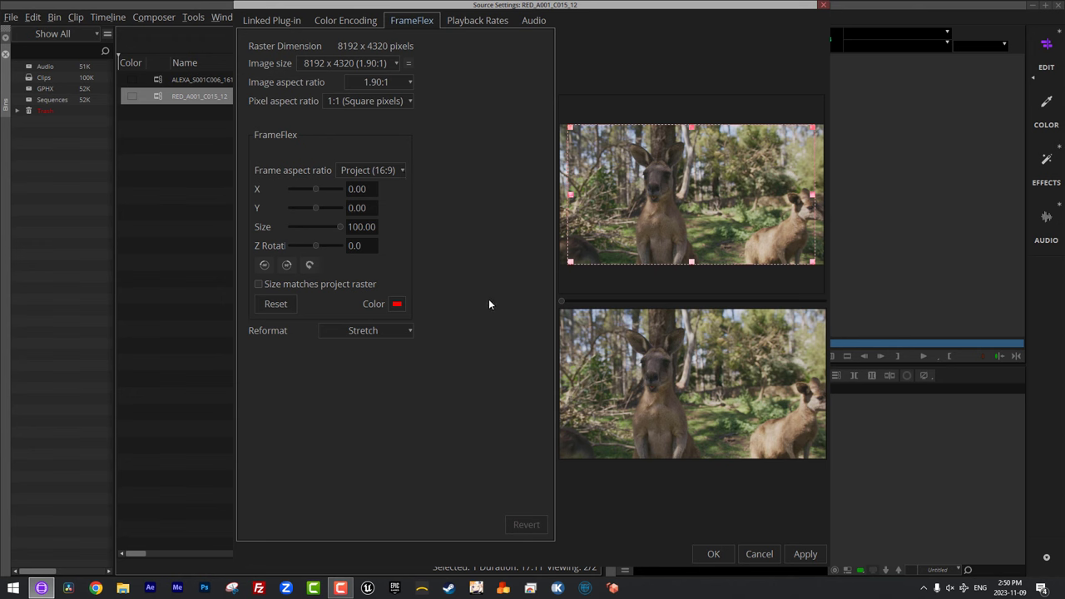
Examine the playback frame rate options of the RED clip and close its source settings without changes
click(479, 21)
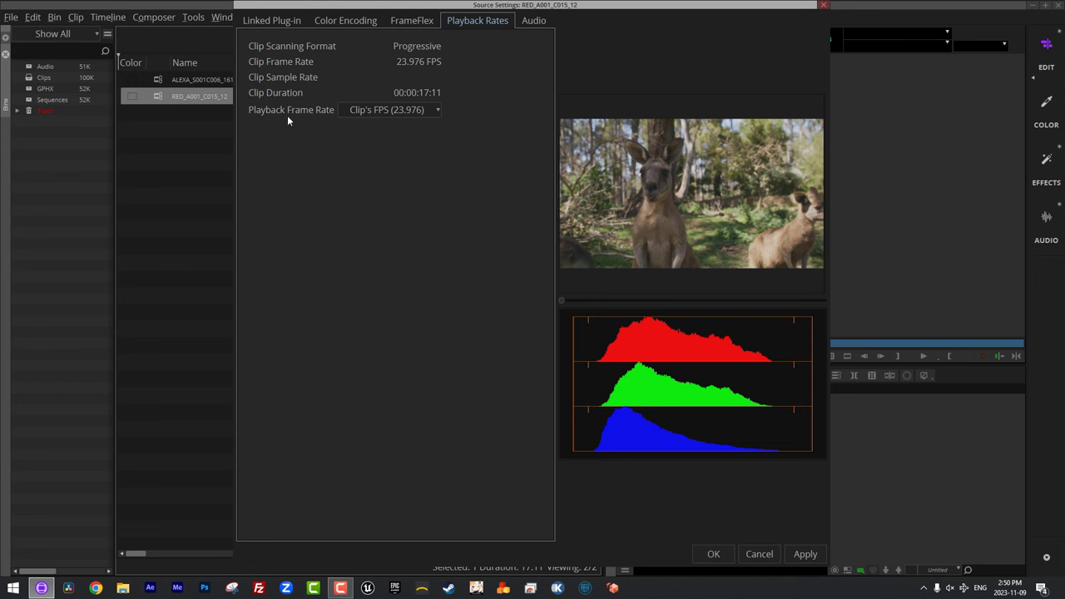
click(428, 112)
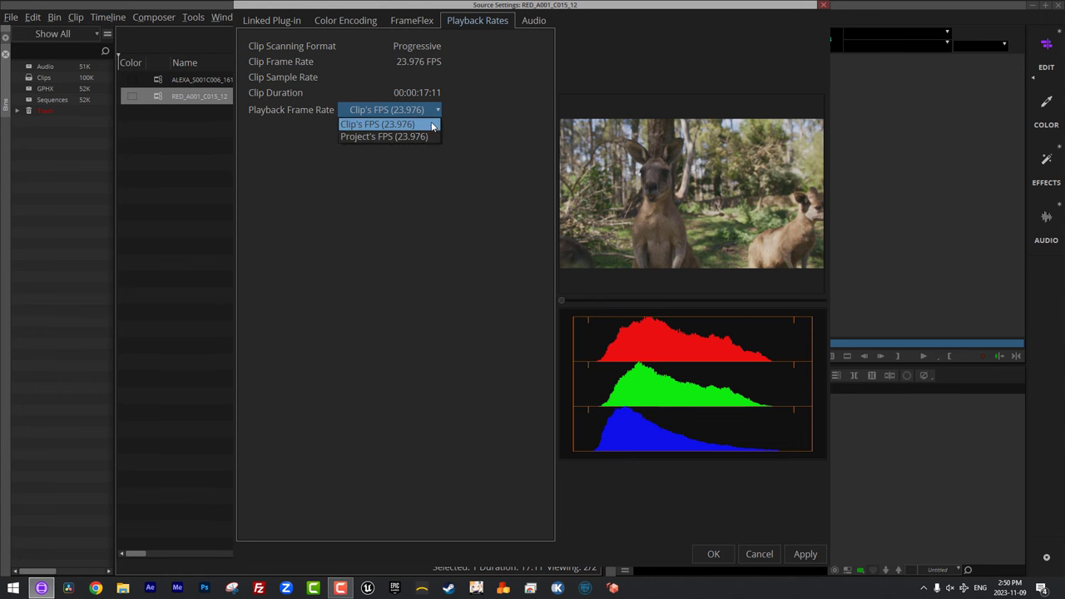
click(476, 335)
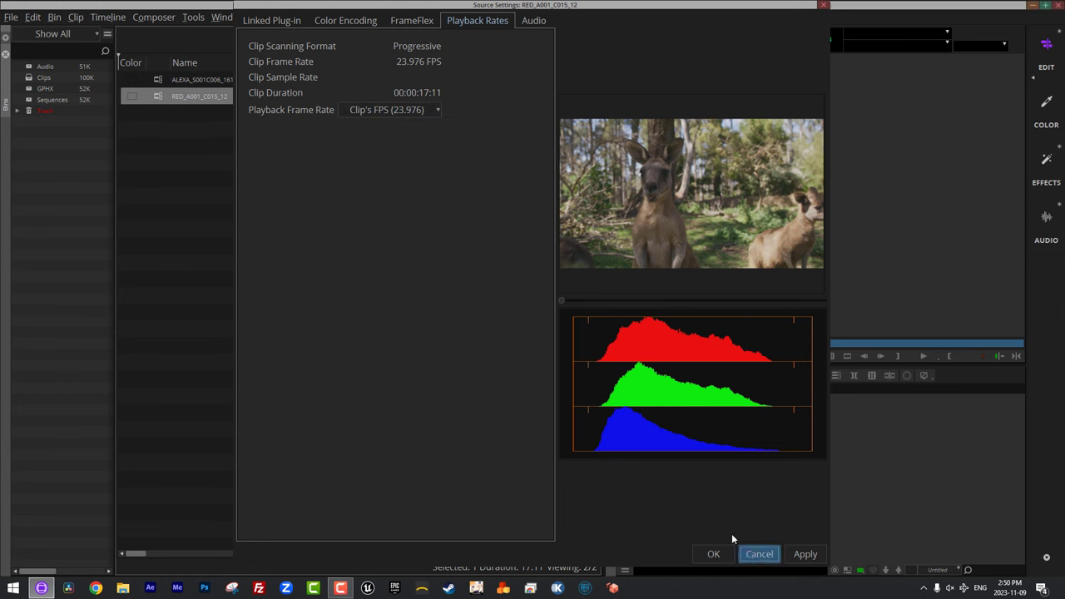
click(749, 553)
Examine the ALEXA clip's playback frame rate options and its audio source settings
right_click(153, 79)
click(199, 10)
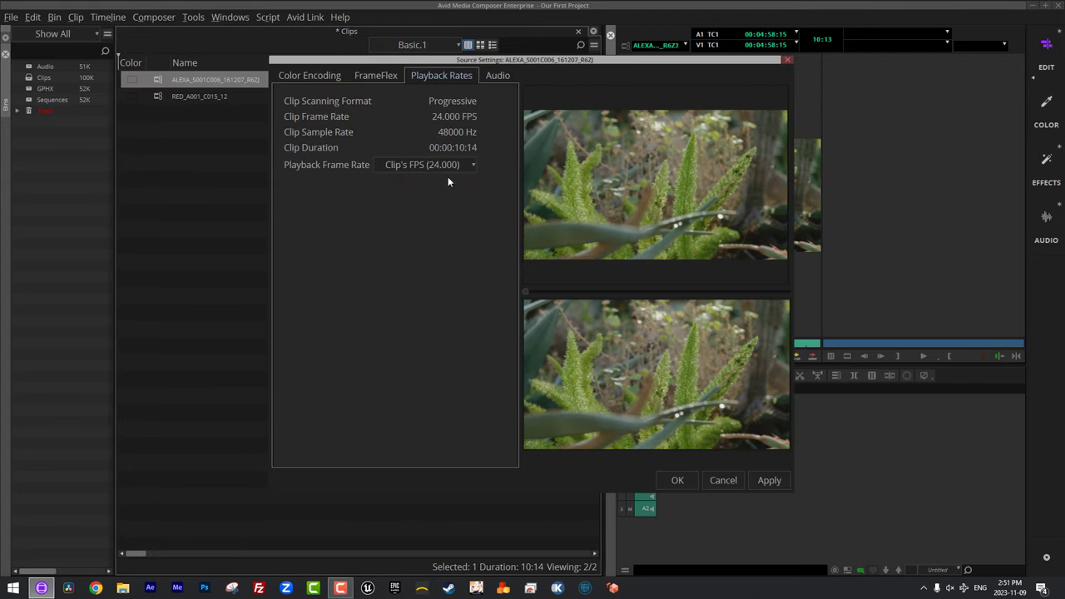
click(460, 165)
click(498, 75)
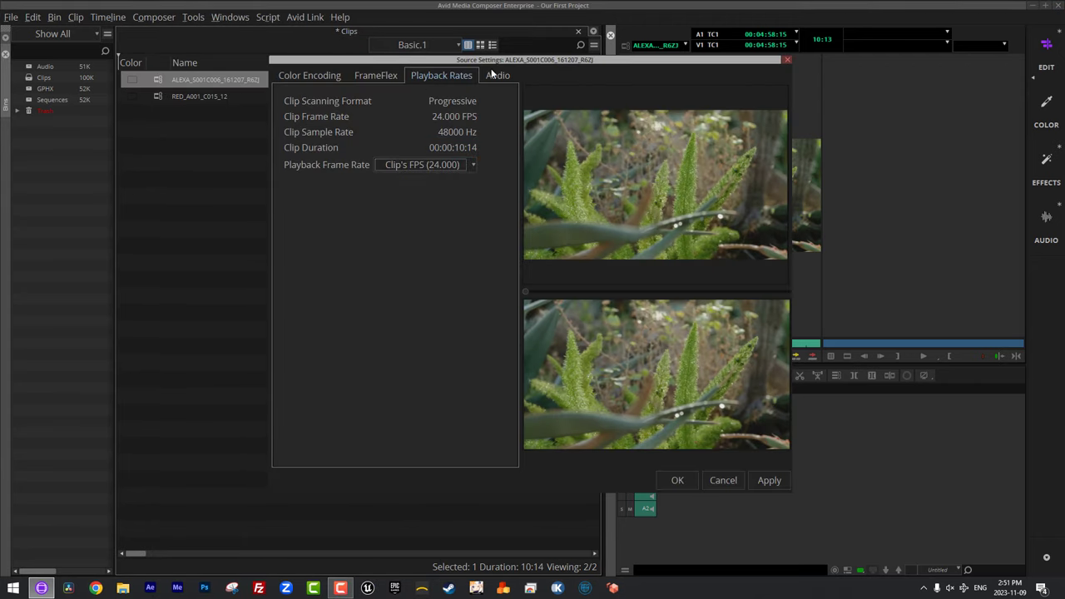
click(498, 75)
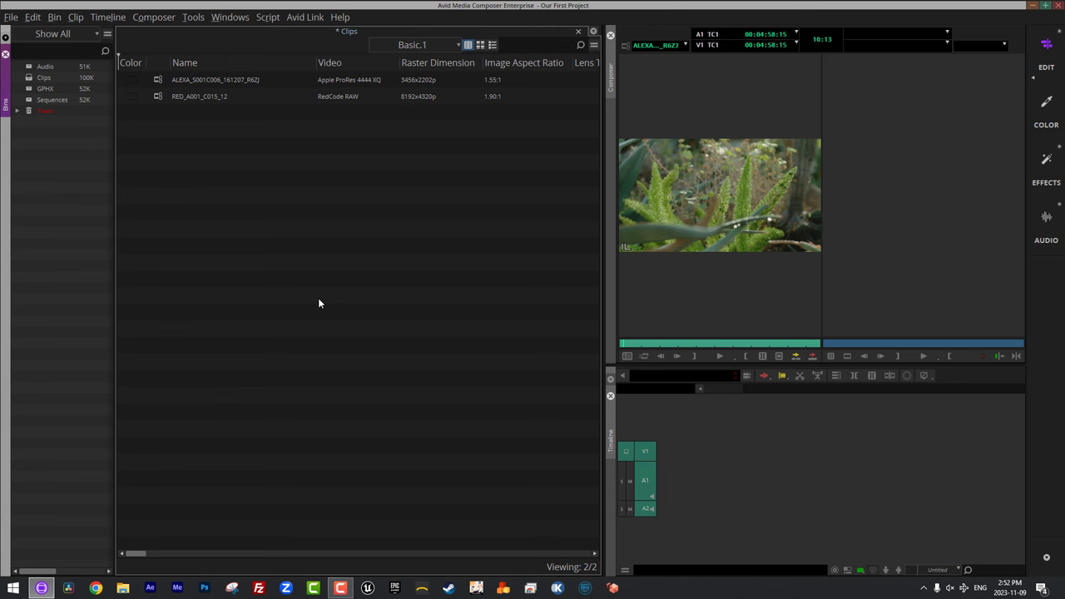
Save the Clips bin and open the source settings of the RED_A001_C015_12 clip
key(ctrl+s)
click(192, 96)
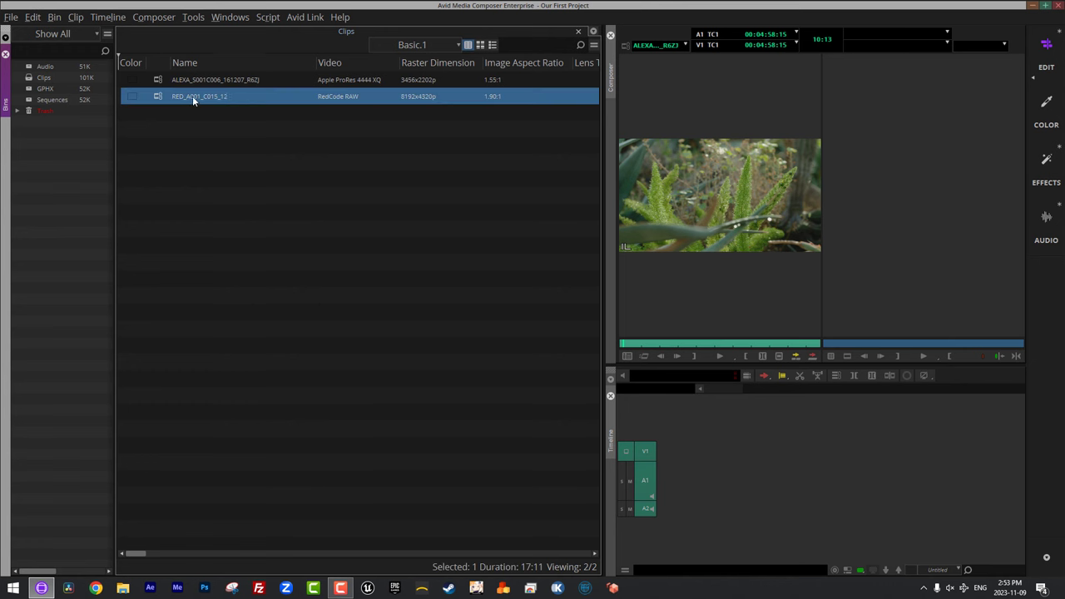
right_click(149, 98)
click(185, 11)
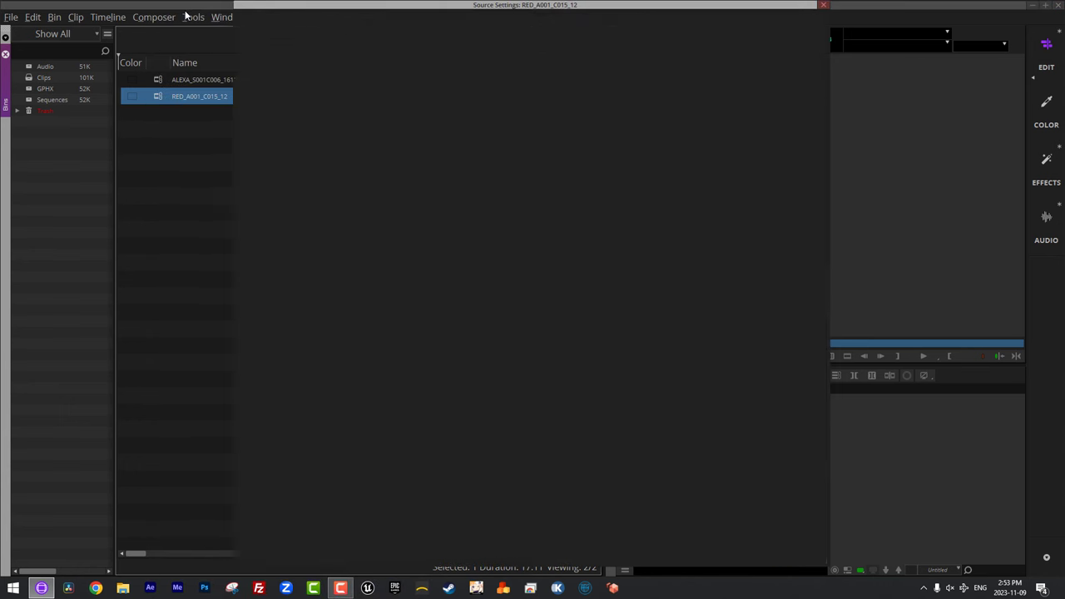
Delete the RED clip's RED WideGamut / Log3G10 to REC709 color transformation and add it back from the Generic color adapters
click(309, 108)
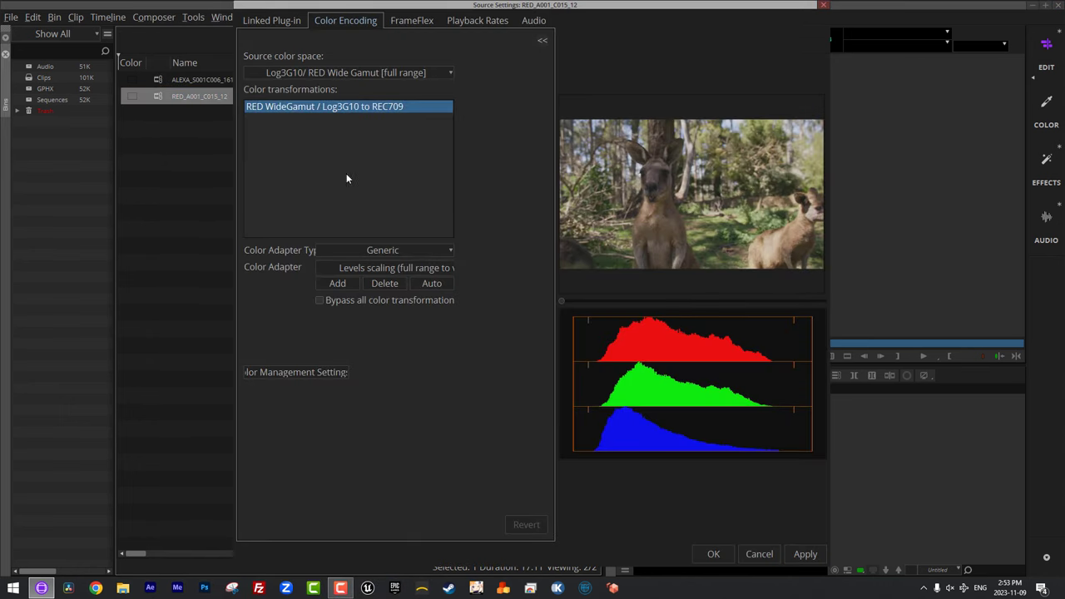
click(382, 284)
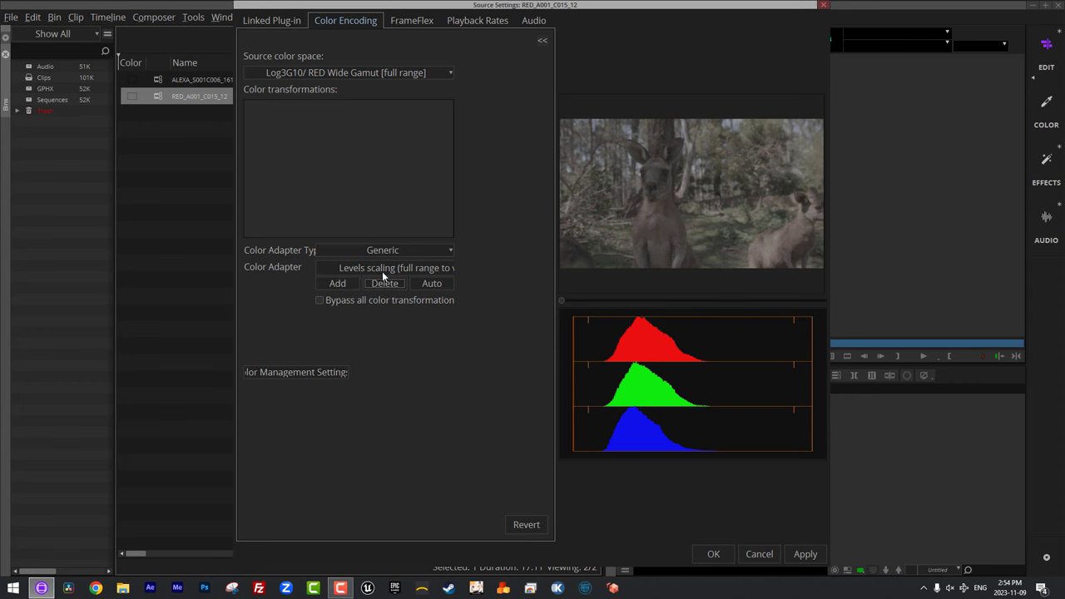
click(436, 269)
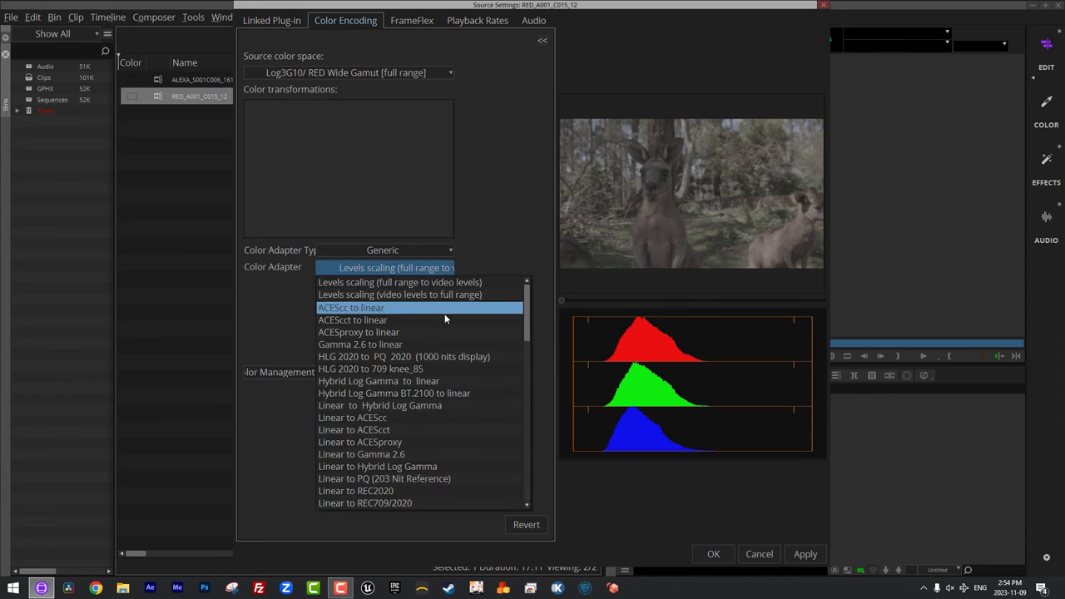
scroll(457, 381, down, 6)
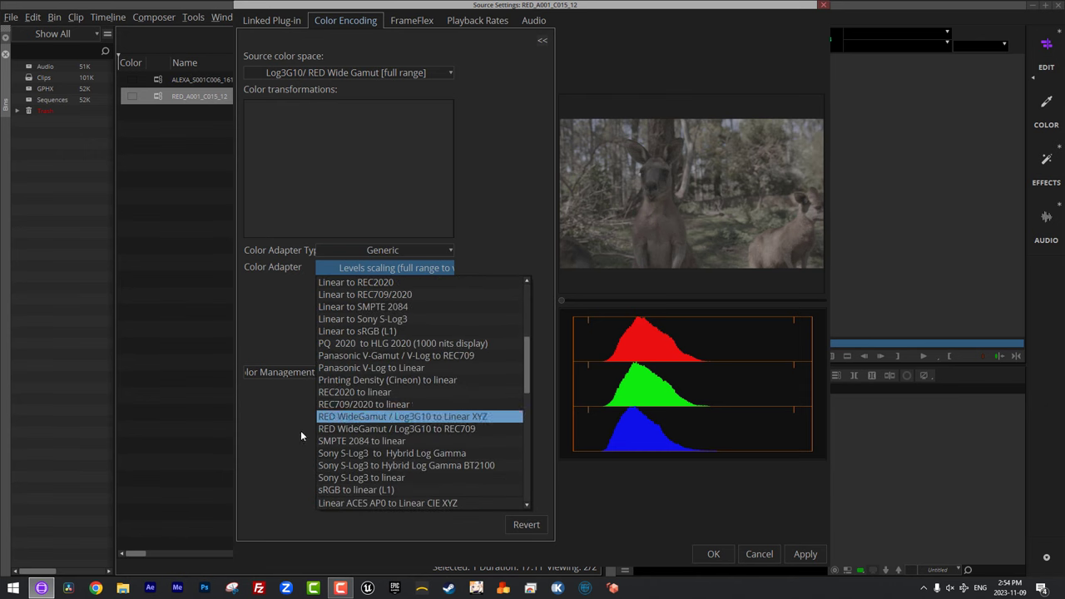
click(471, 431)
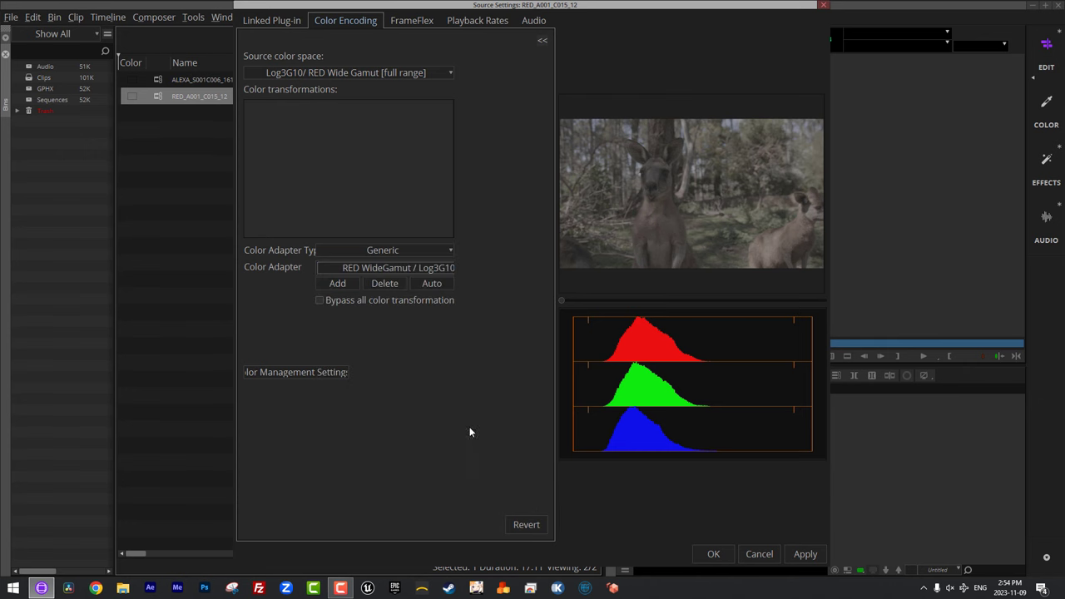
click(342, 284)
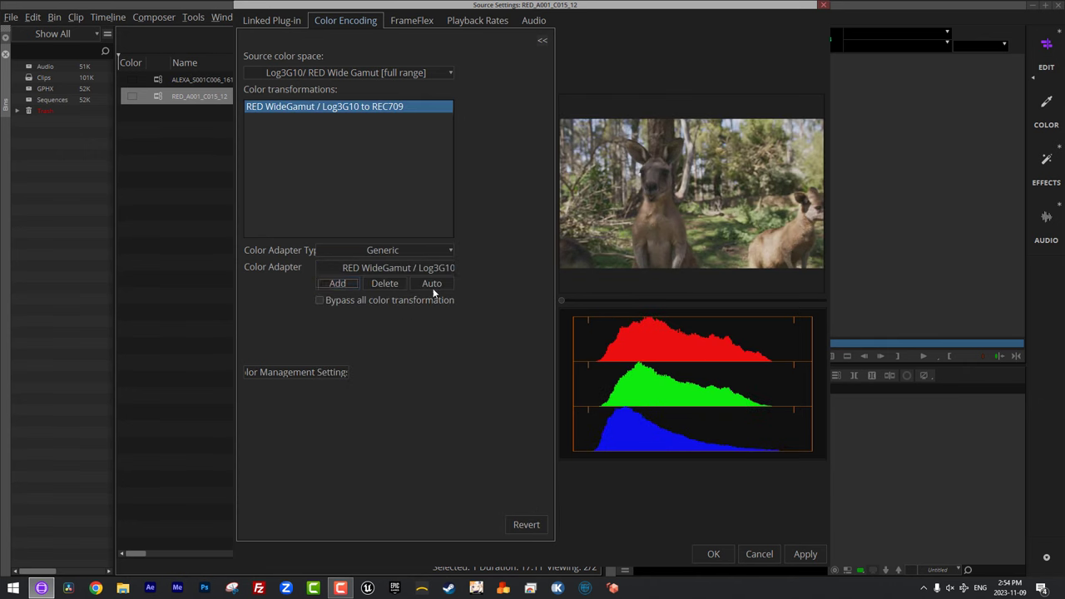
Look through the other available Generic color adapters, including those for ARRI ALEXA and Canon, keeping the current choice
click(385, 267)
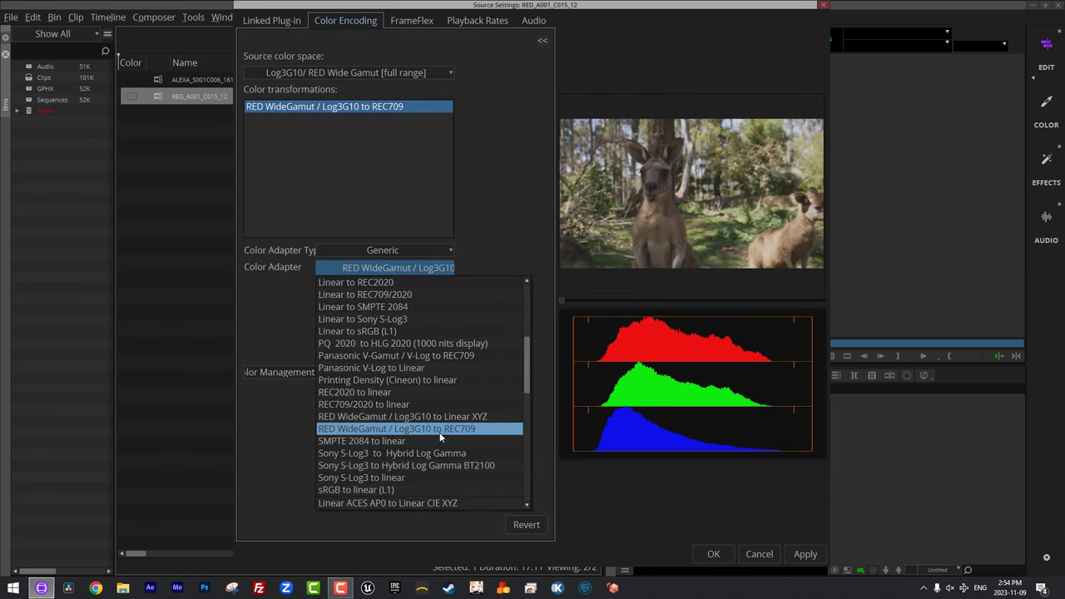
scroll(440, 432, down, 3)
scroll(440, 432, down, 6)
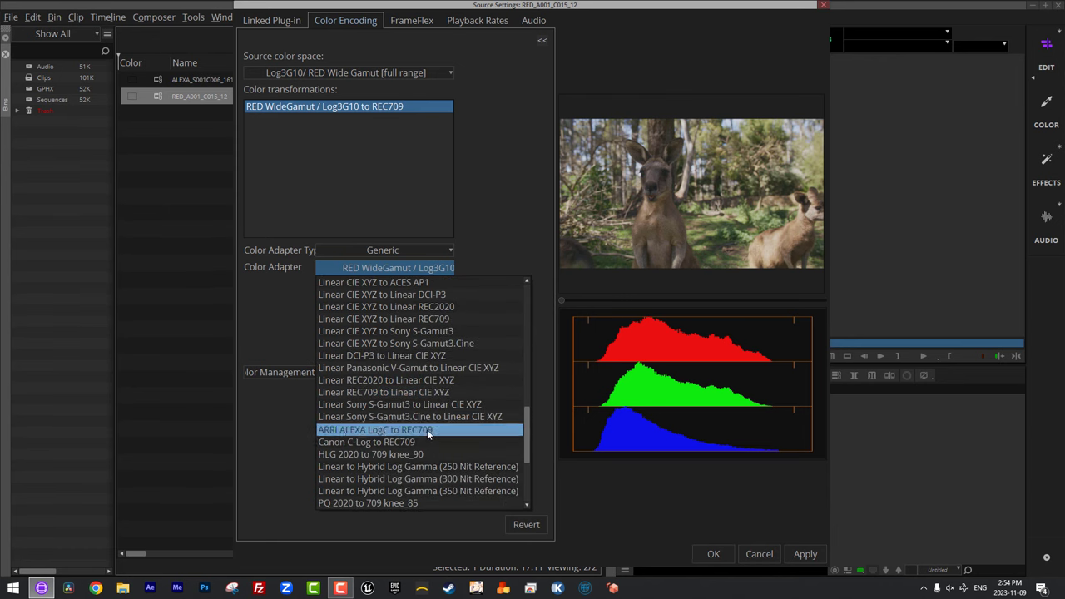
click(559, 472)
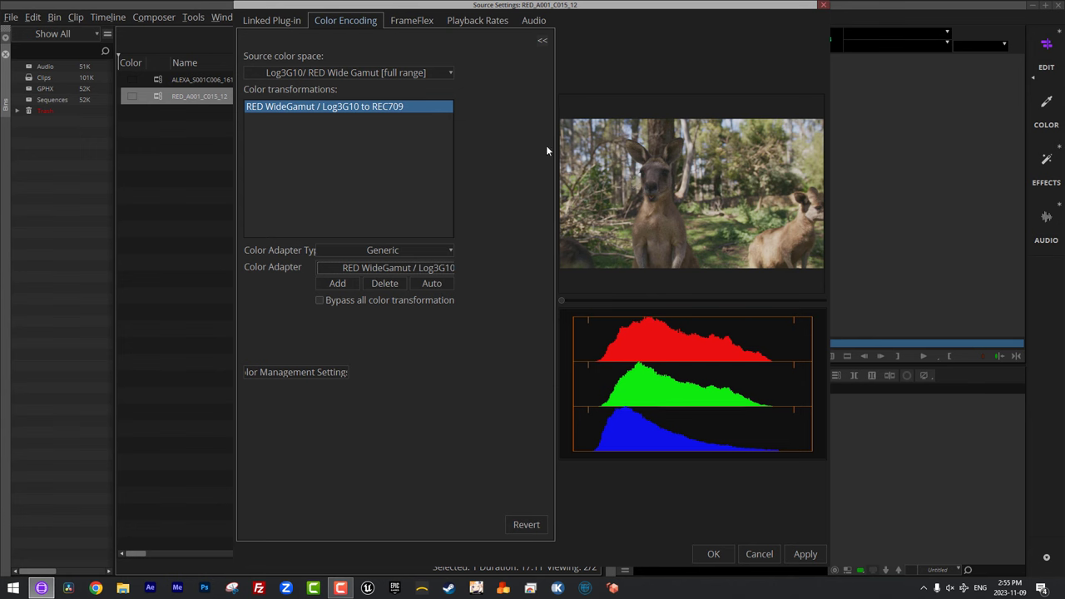
Set the RED clip's Exposure Adjust to 1.00 in its linked plug-in settings
click(274, 20)
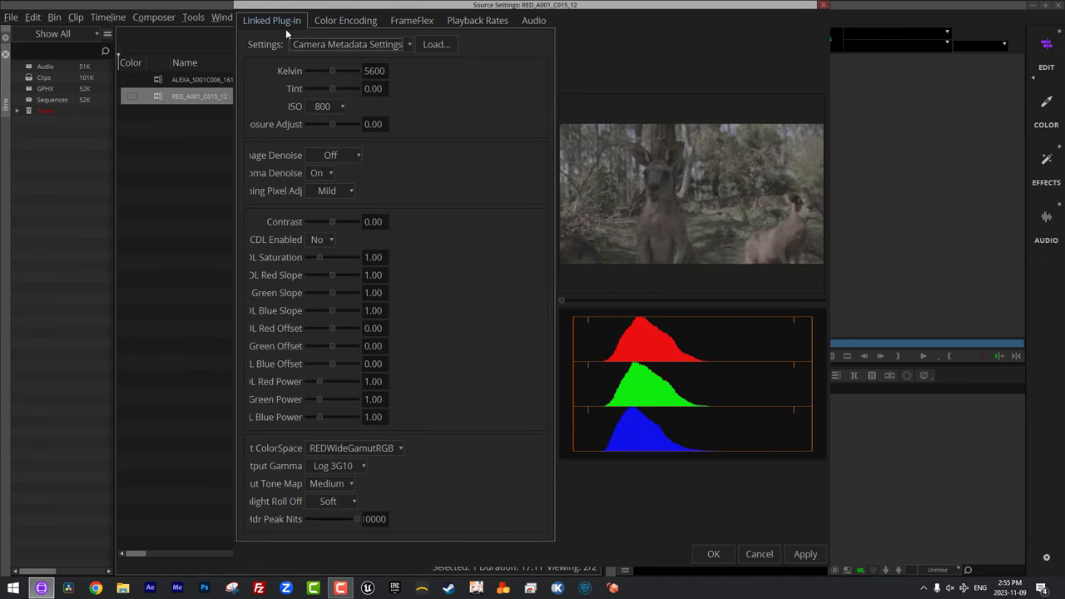
double_click(374, 124)
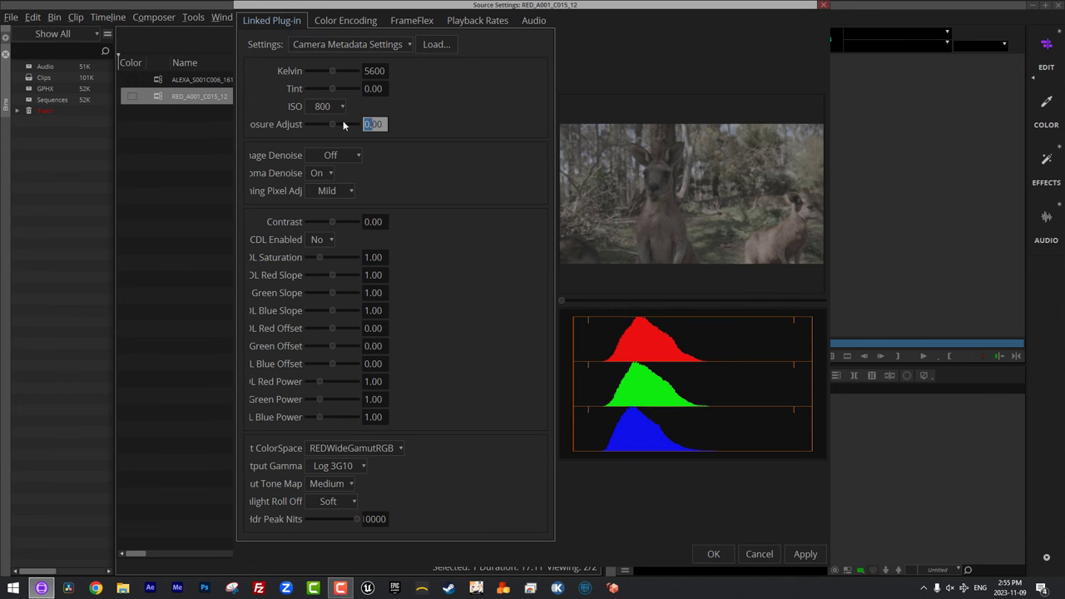
text(1)
key(Return)
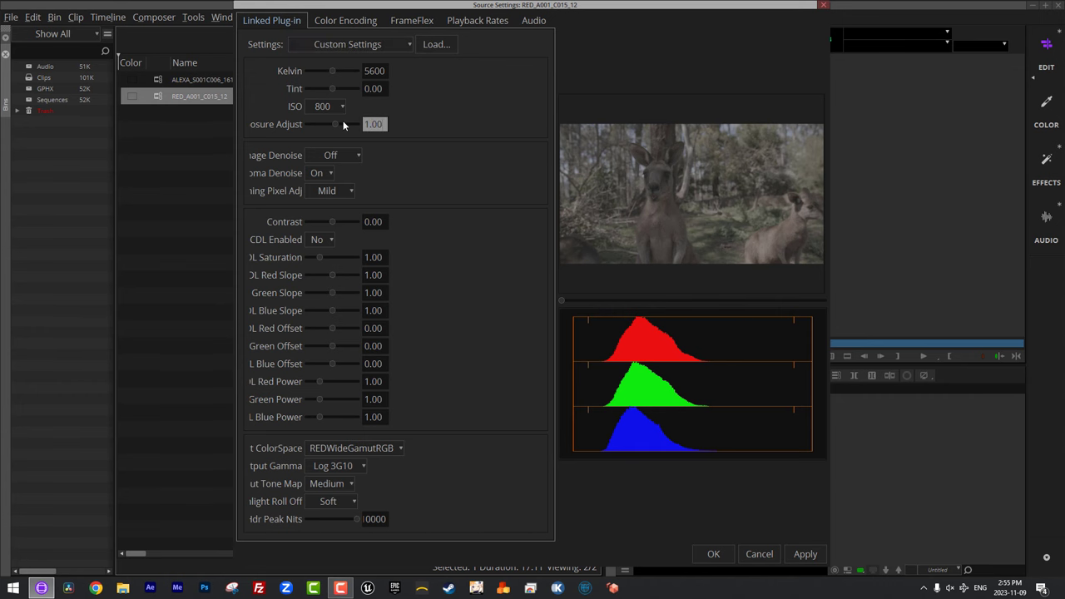
Review the RED clip's color encoding and FrameFlex previews, and apply the source settings
click(330, 22)
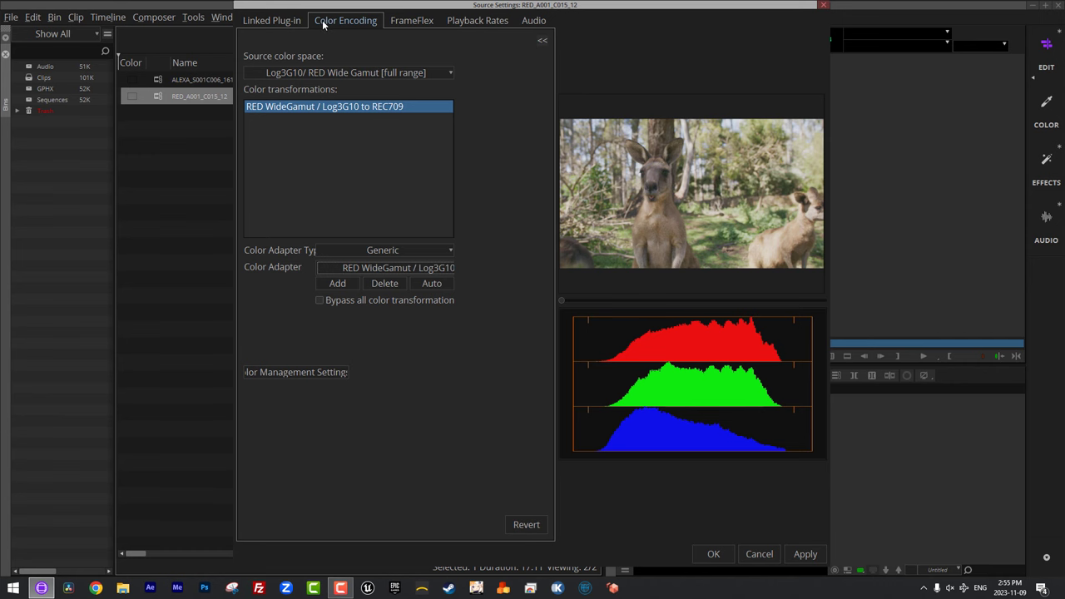
click(415, 20)
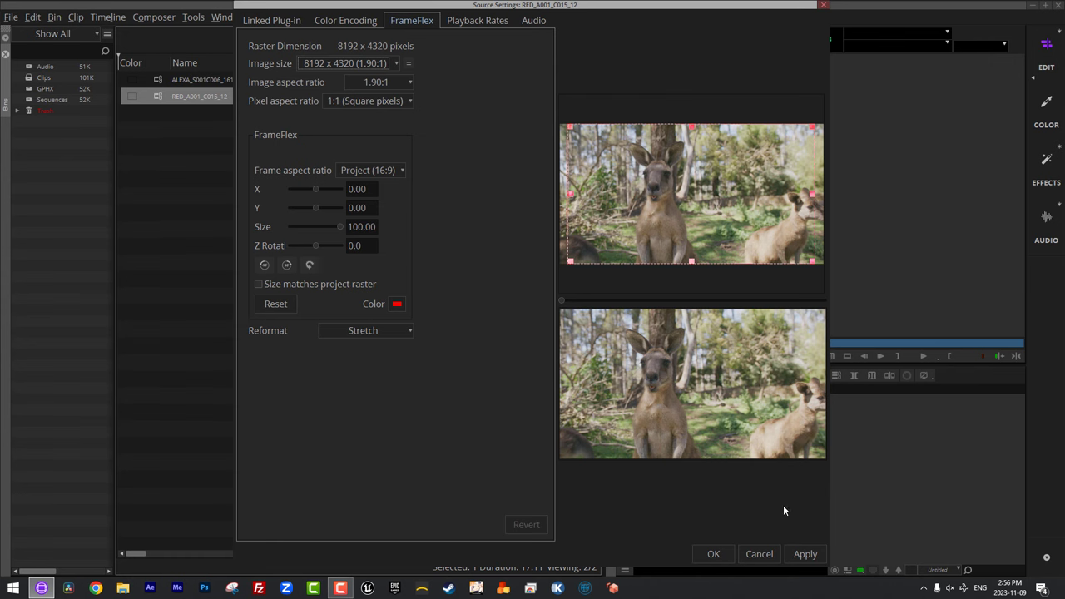
click(812, 558)
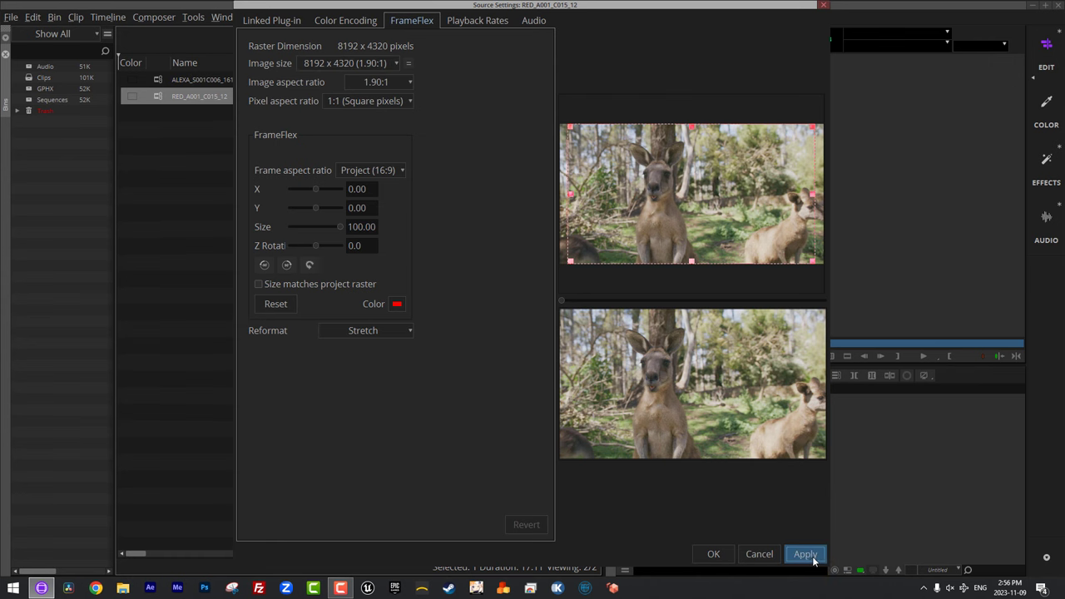
click(714, 554)
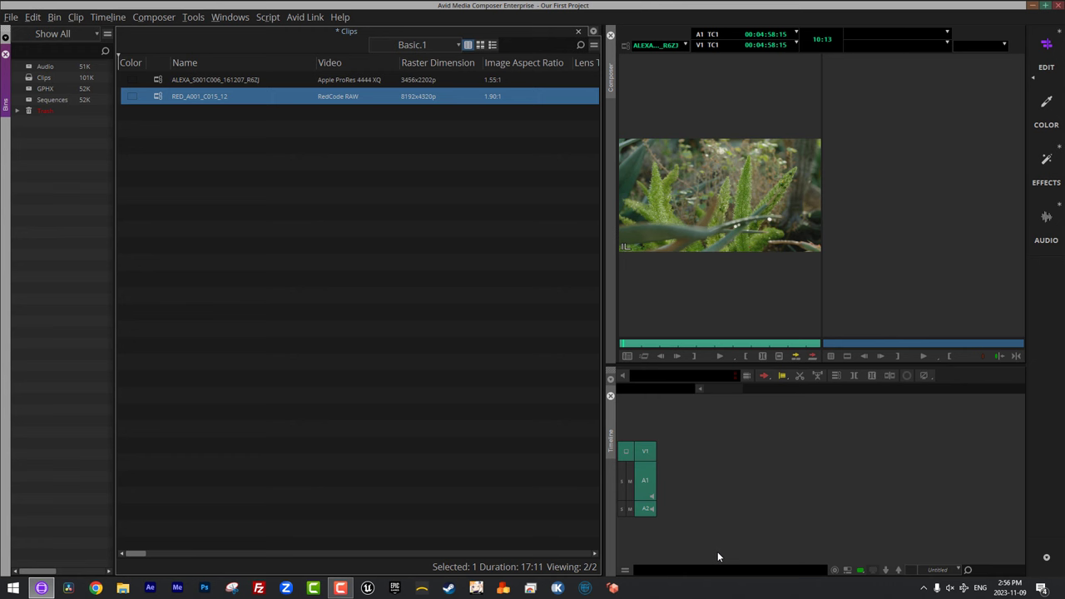
Set up a transcode of the RED clip to the Media 3 (D:) drive, keeping Project dimensions (full raster)
right_click(165, 98)
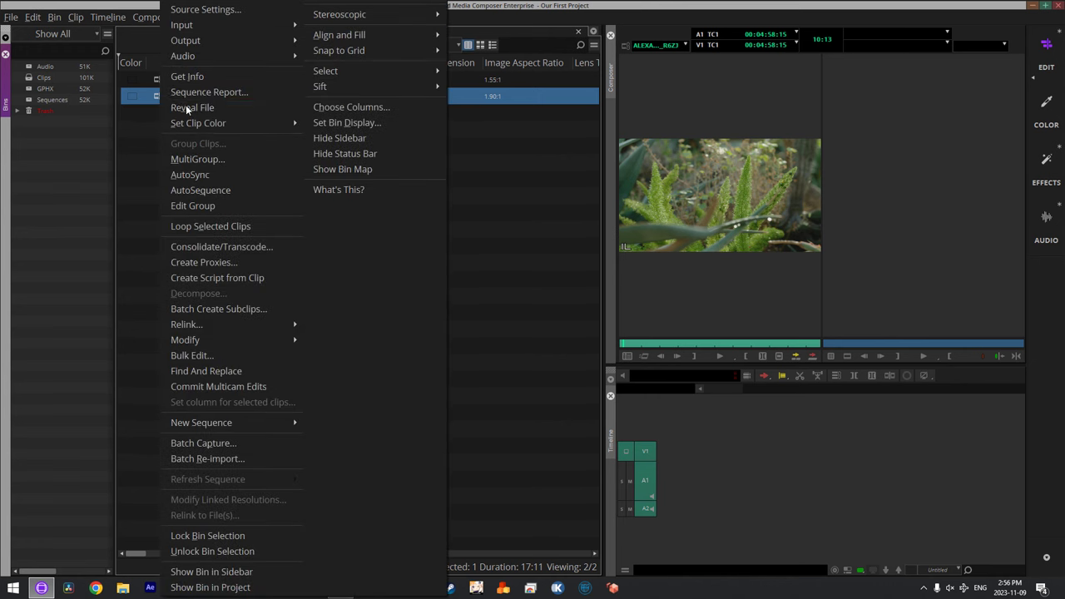
click(238, 243)
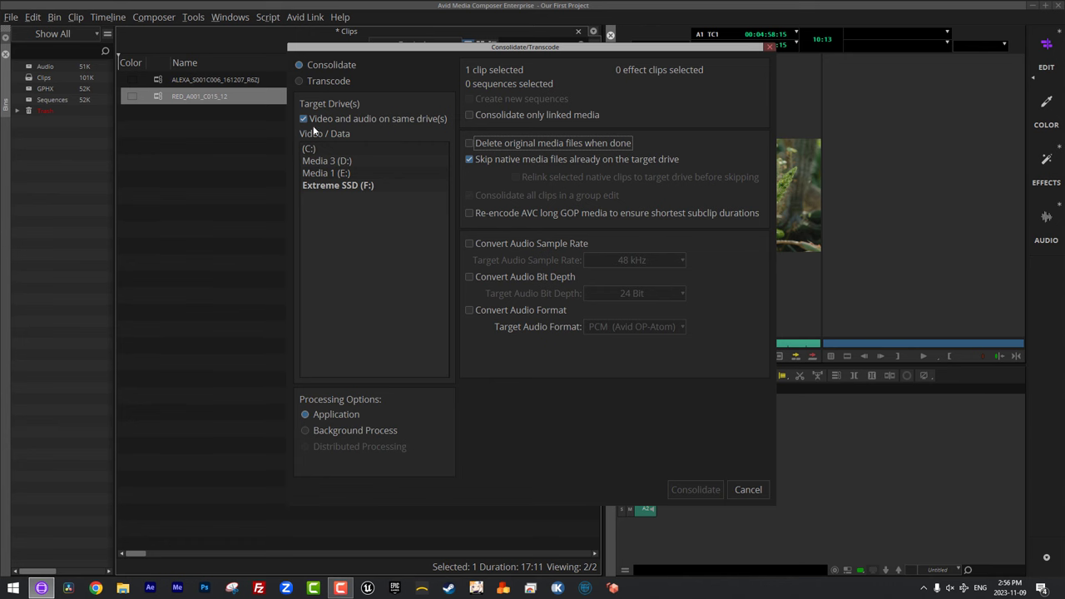
click(313, 81)
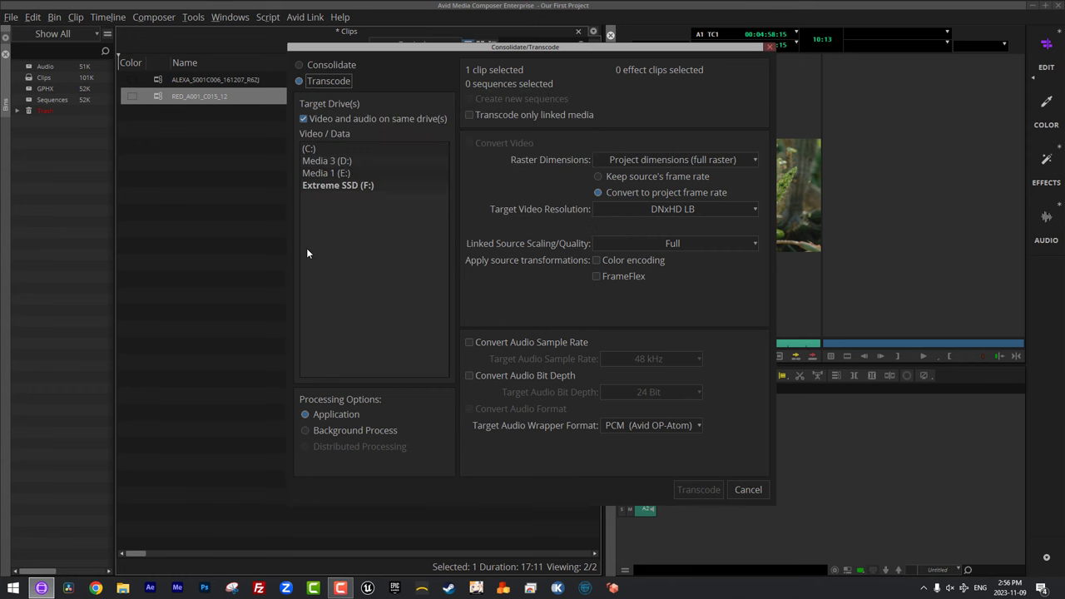
click(325, 161)
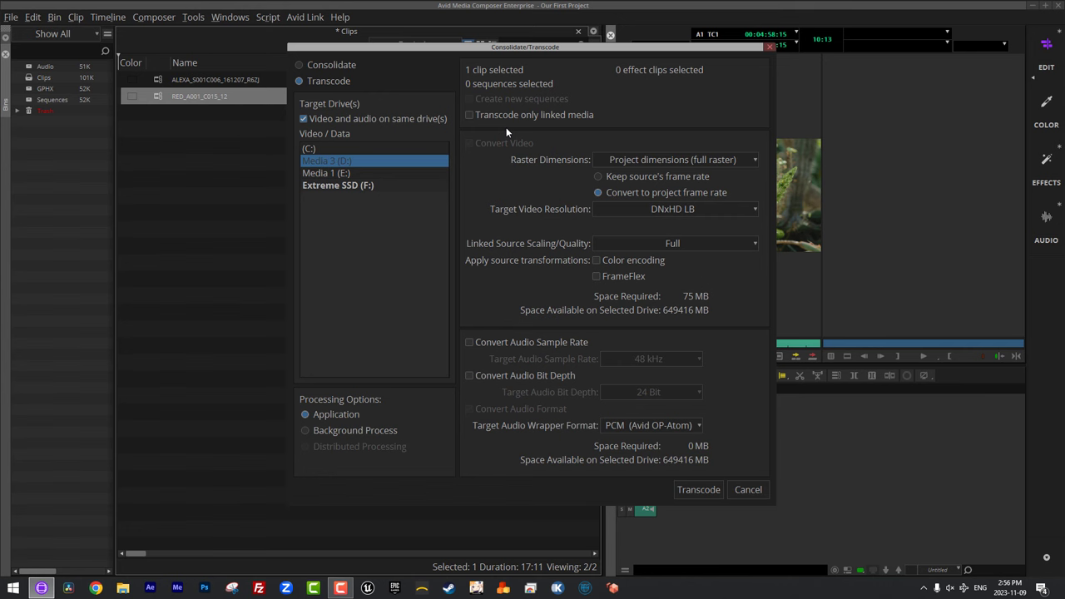
click(650, 161)
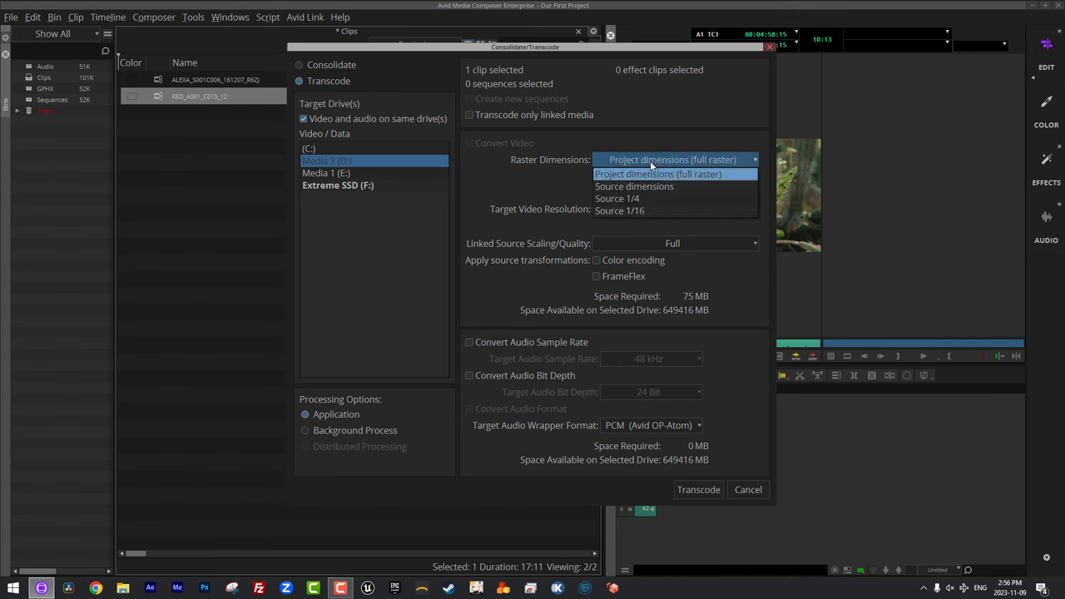
click(500, 53)
drag(507, 46, 468, 111)
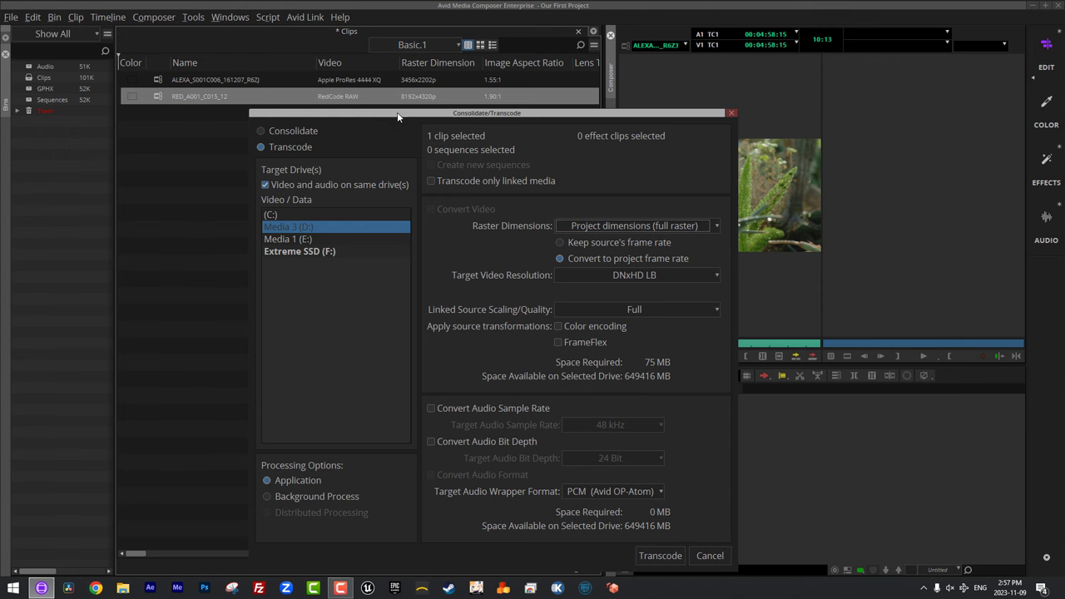
drag(397, 116, 325, 113)
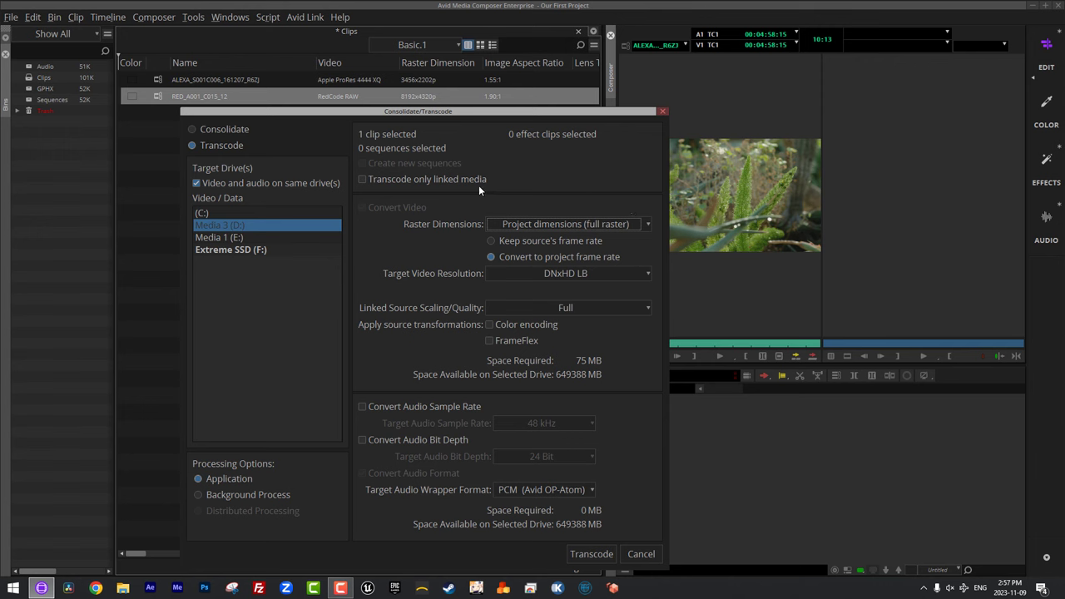
drag(592, 117, 531, 115)
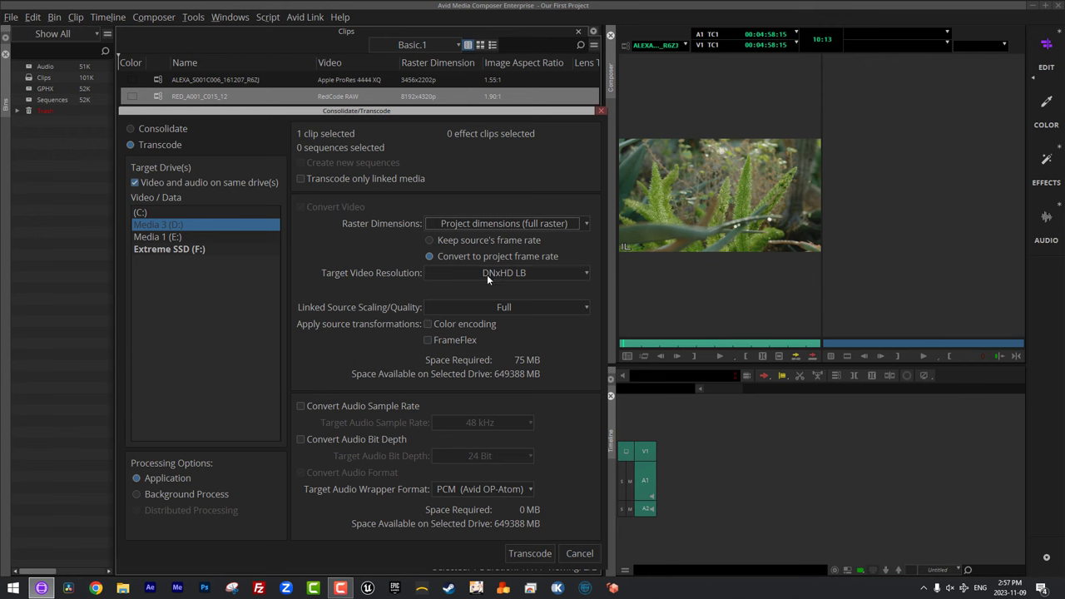
Set the transcode to keep the source's frame rate and use DNxHR LB as the target video resolution
click(451, 239)
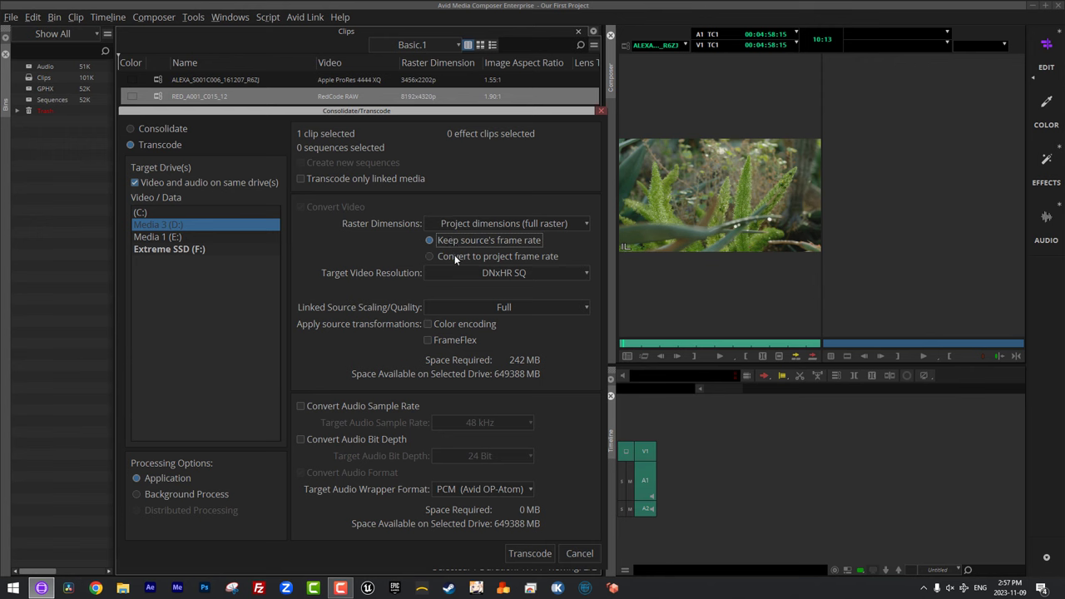
click(454, 255)
click(454, 239)
click(458, 257)
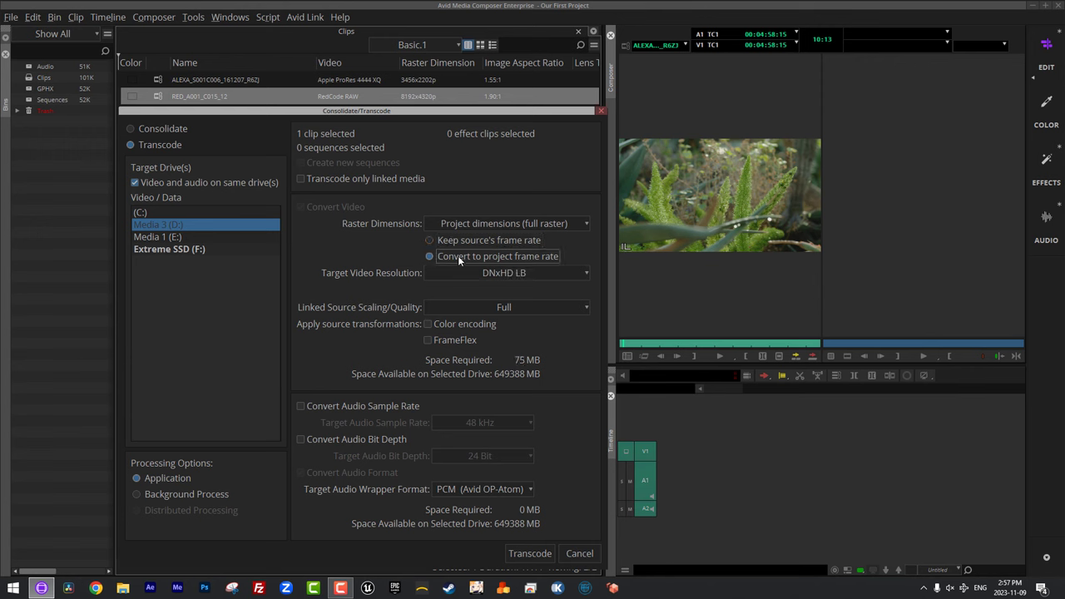
click(457, 240)
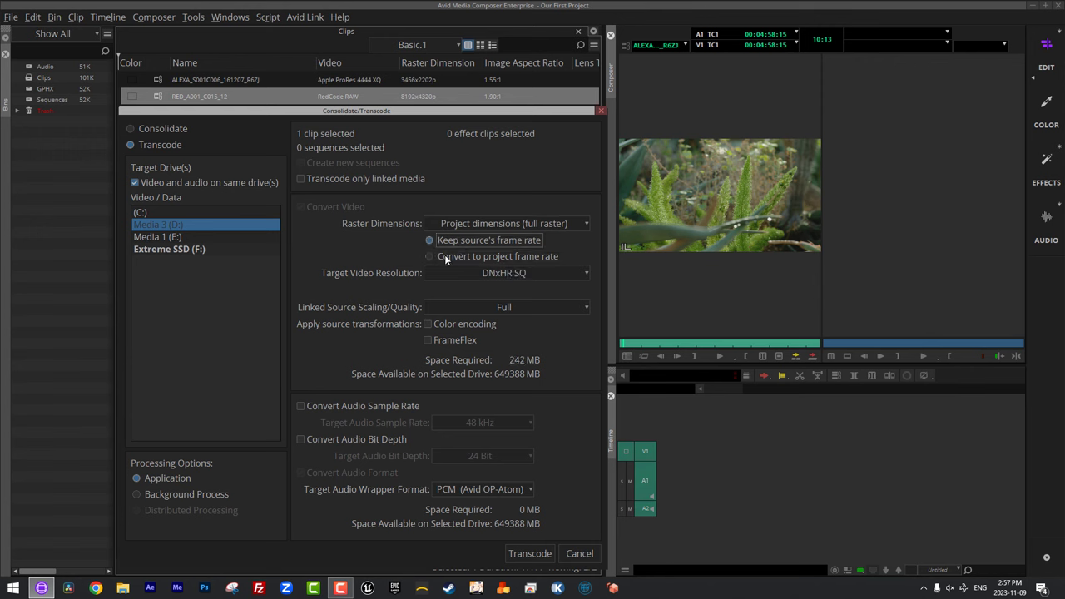
click(445, 254)
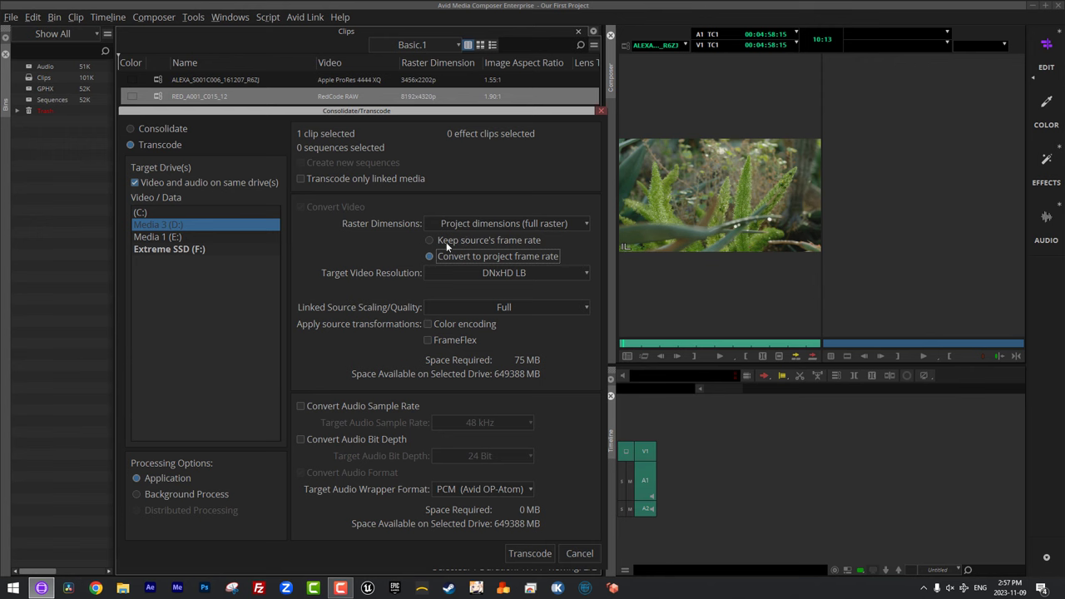
click(459, 240)
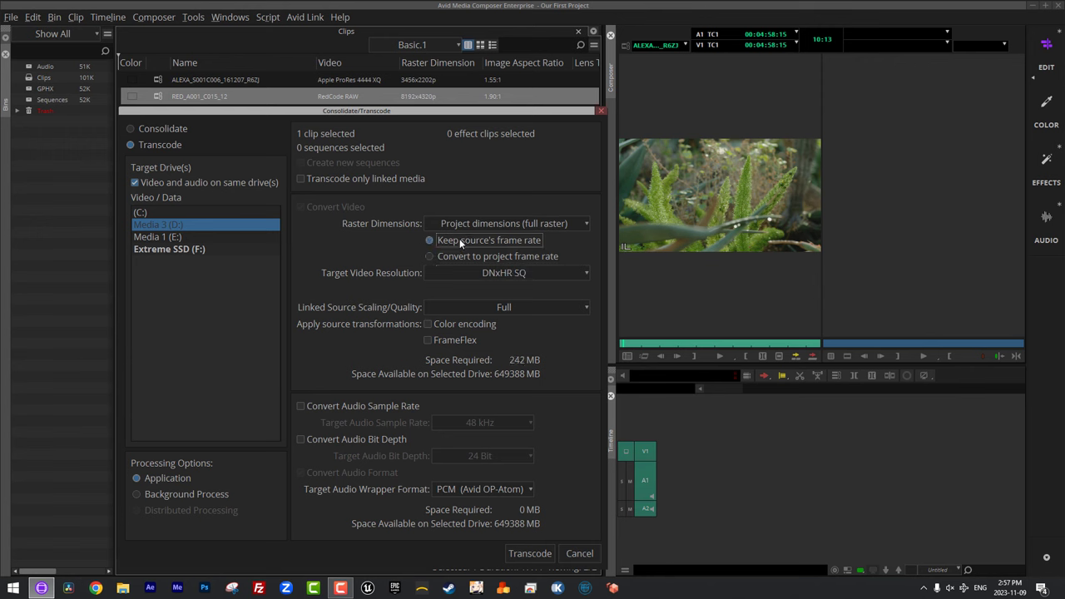
click(468, 272)
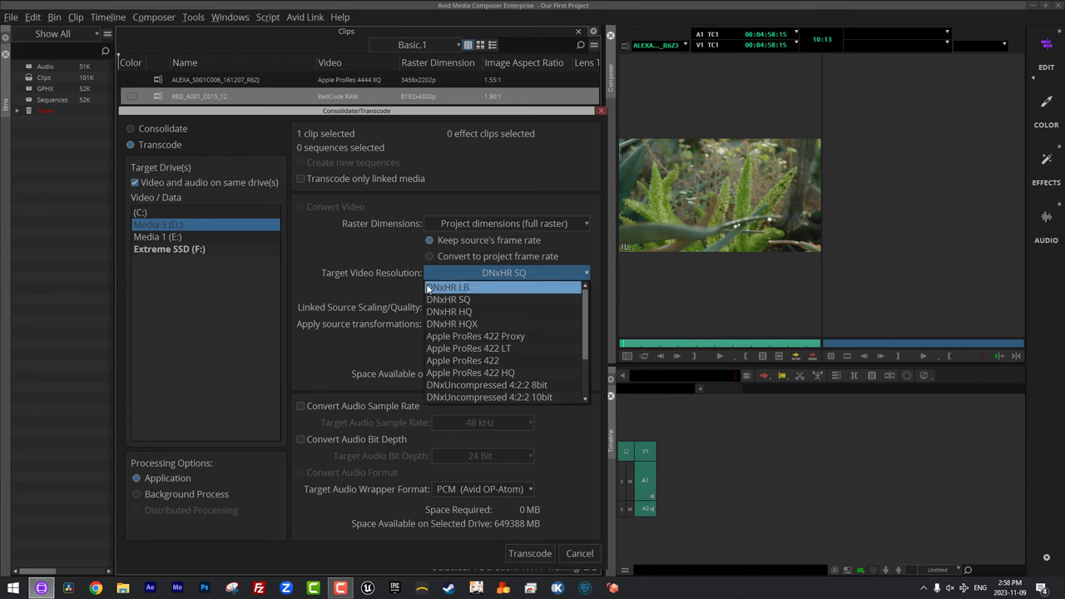
click(478, 287)
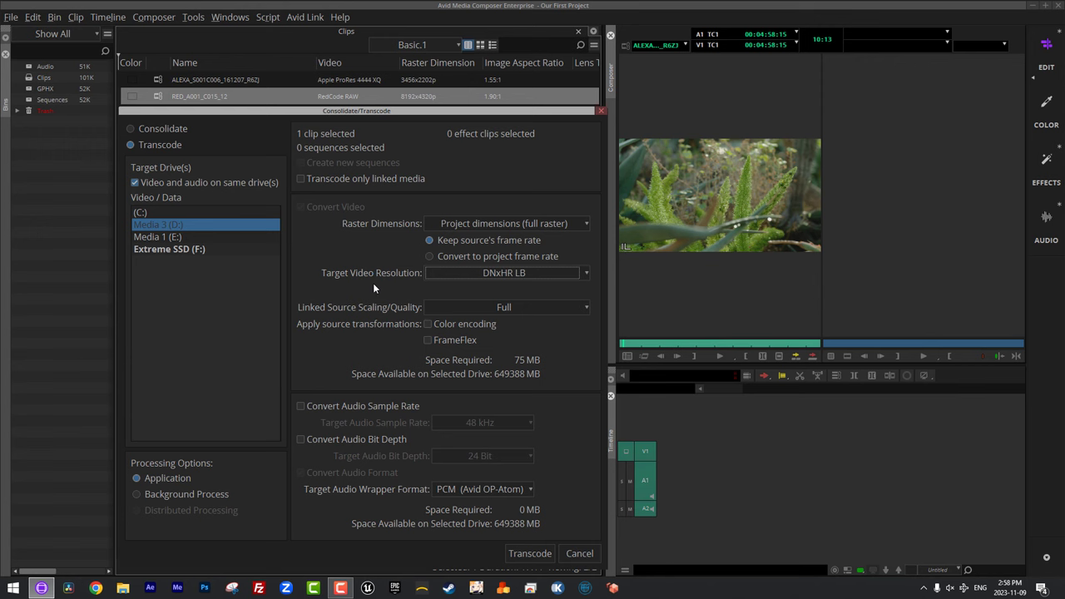
Apply the FrameFlex and Color encoding source transformations and transcode the RED clip
click(426, 341)
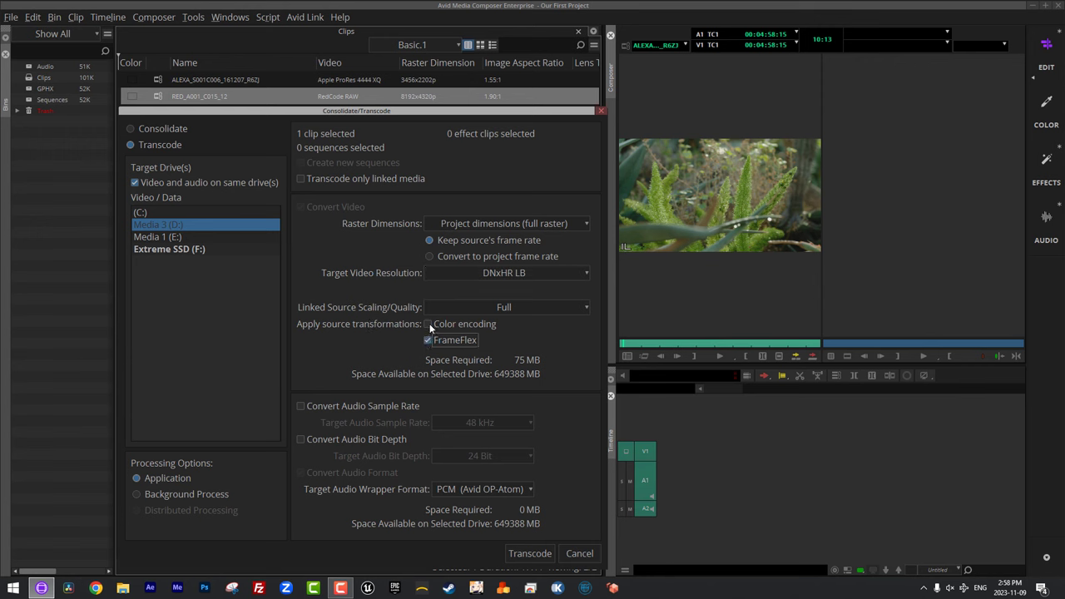
click(427, 324)
click(529, 553)
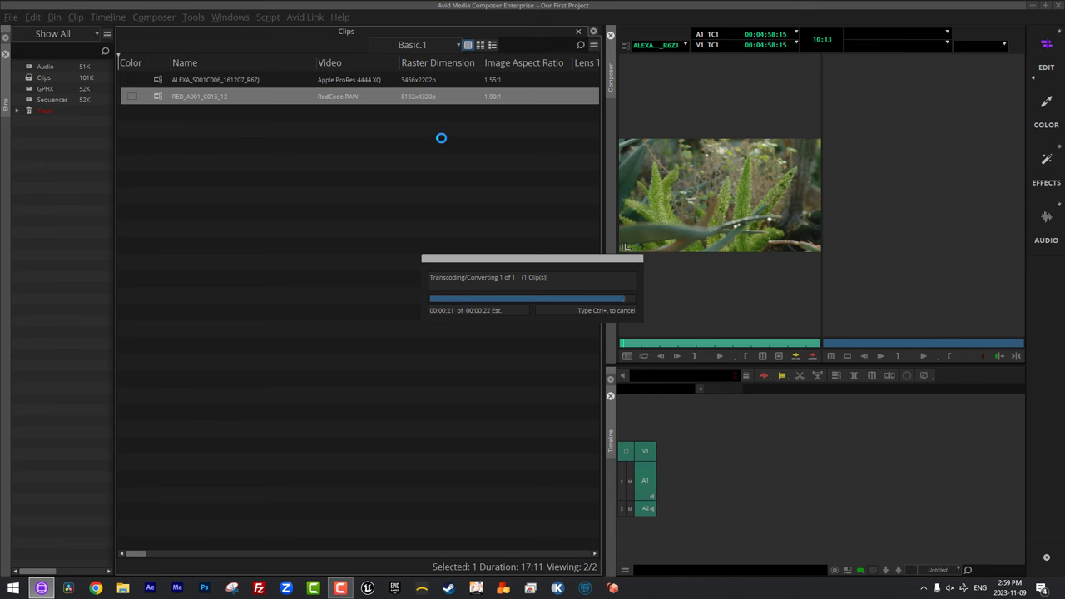
Compare the transcoded RED clip with the original linked RED clip in the source monitor
click(184, 159)
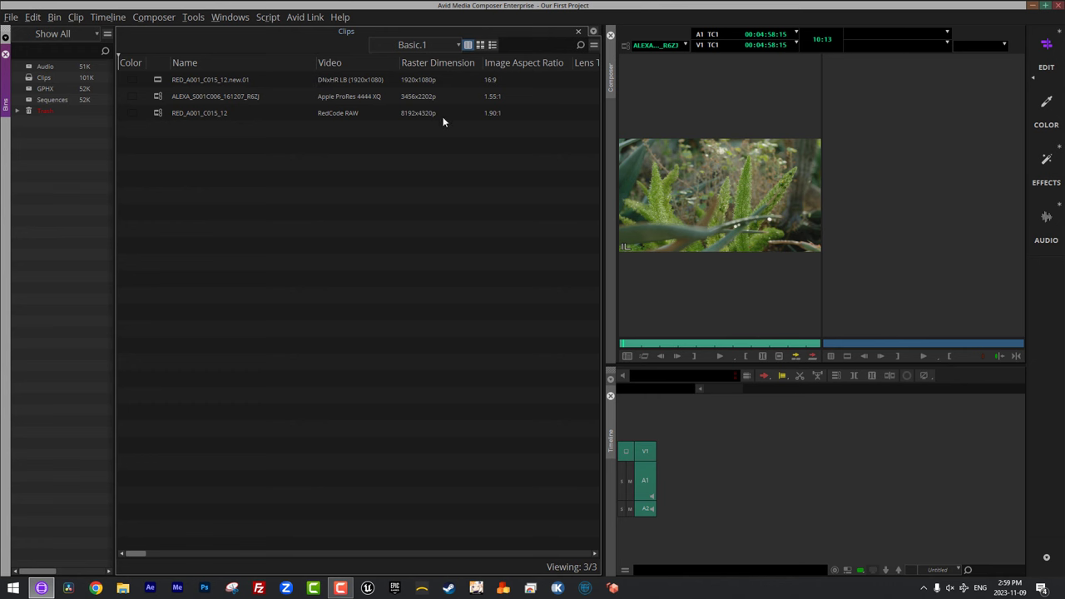
double_click(160, 77)
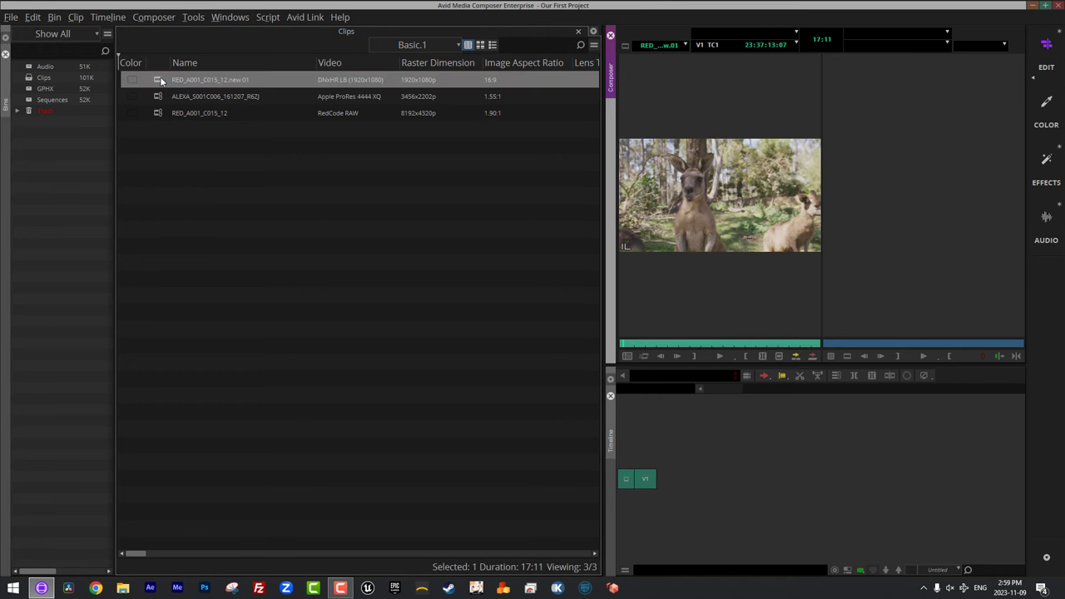
double_click(160, 112)
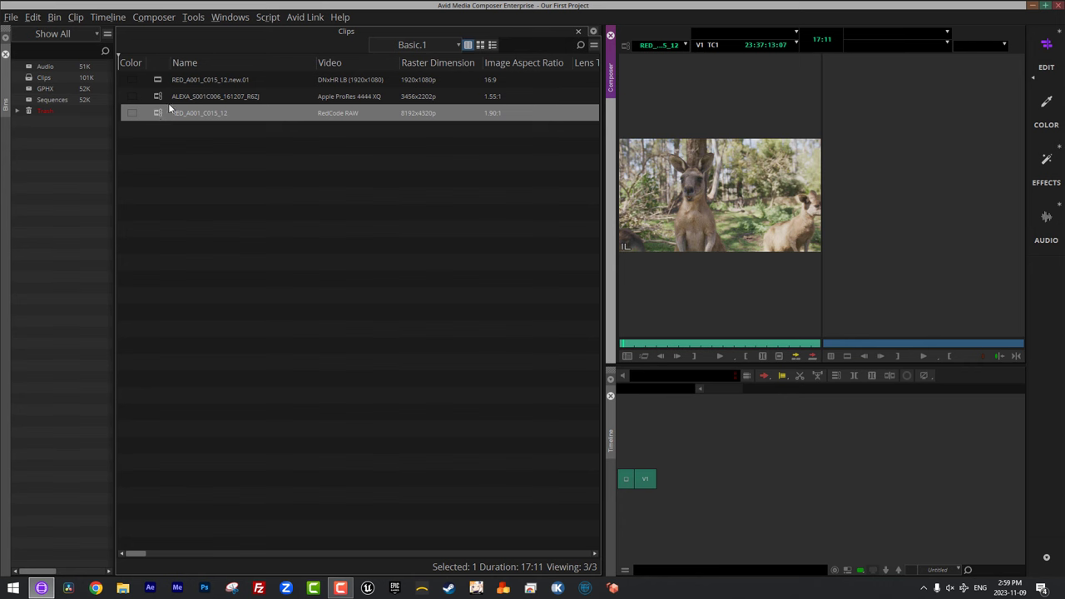
double_click(157, 81)
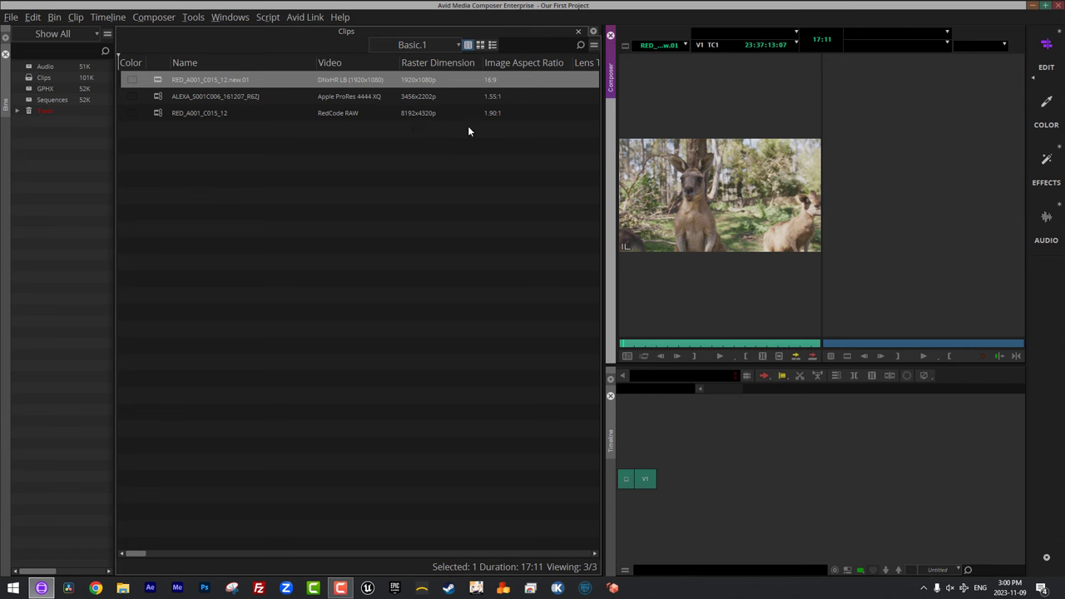
Delete the transcoded RED clip from the bin together with its associated DNxHR LB media file
click(254, 177)
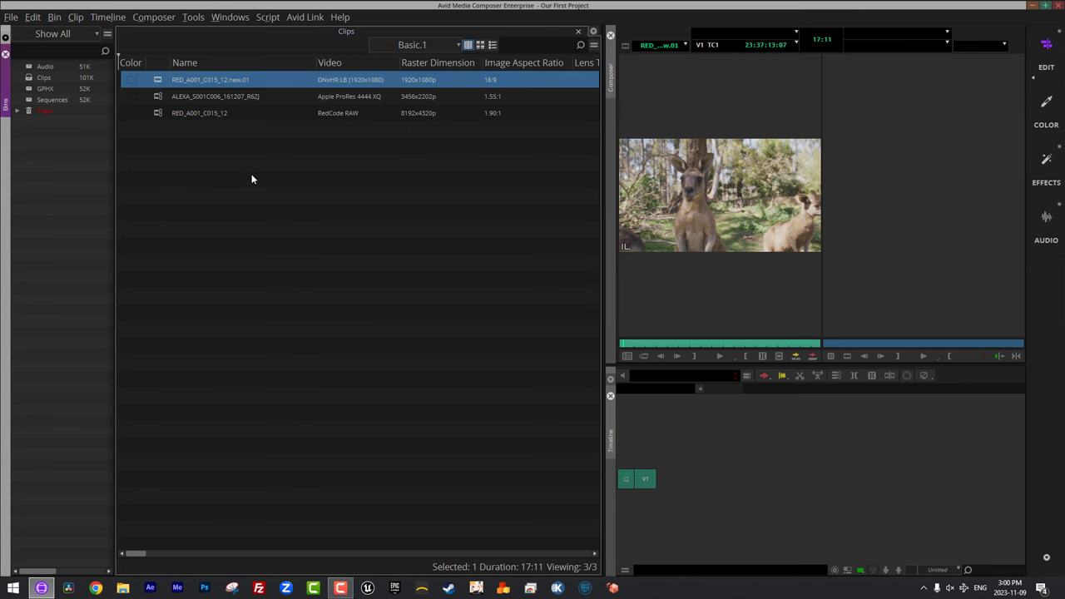
key(Delete)
click(465, 225)
click(466, 239)
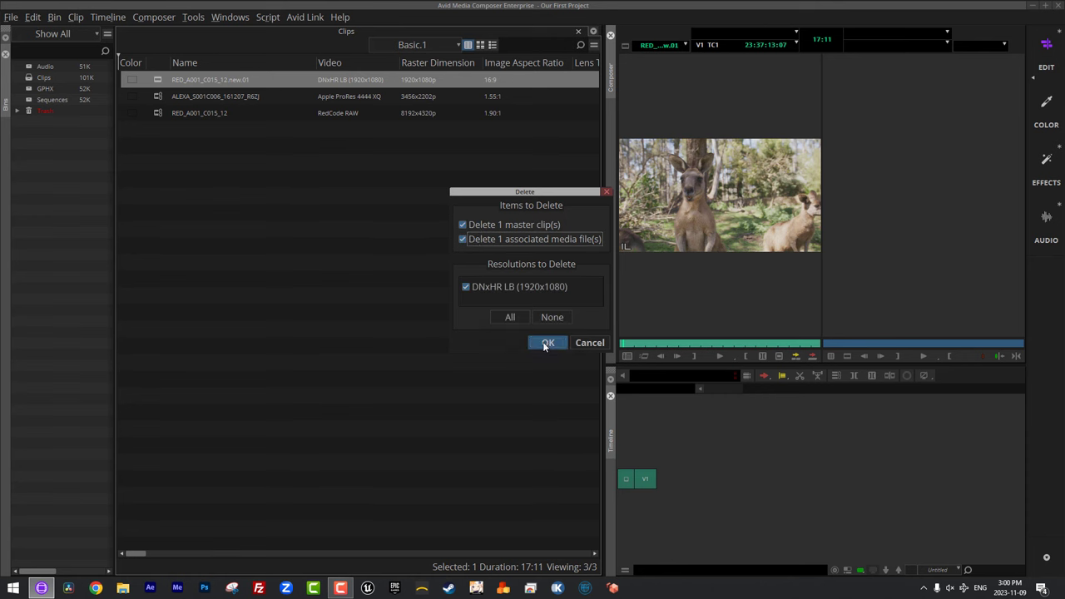
click(545, 345)
click(510, 311)
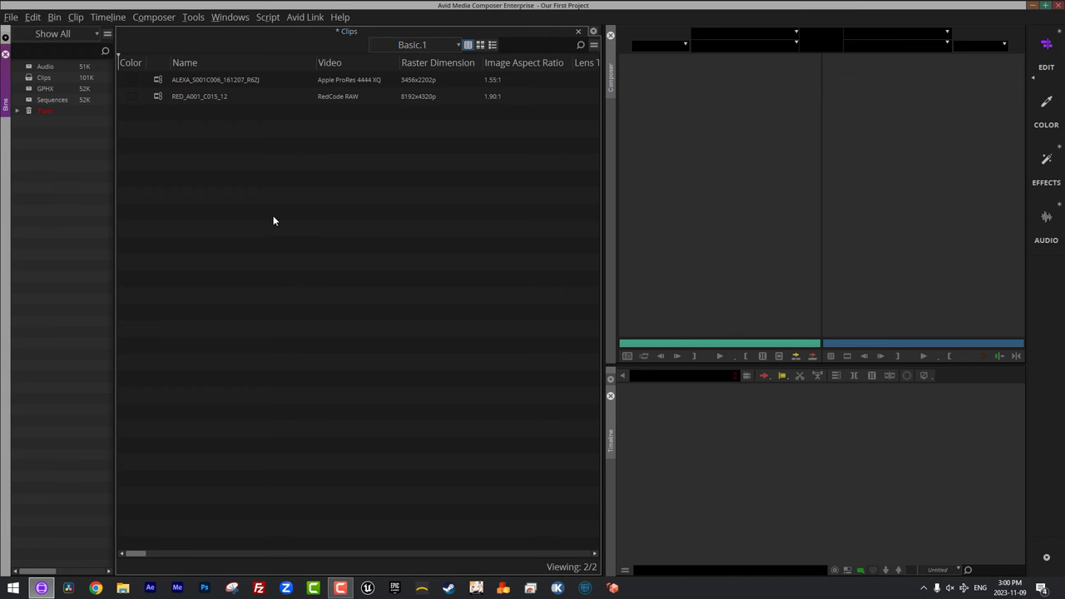
Review the linked RED clip's plug-in, color encoding and FrameFlex source settings, leaving without changes
click(187, 96)
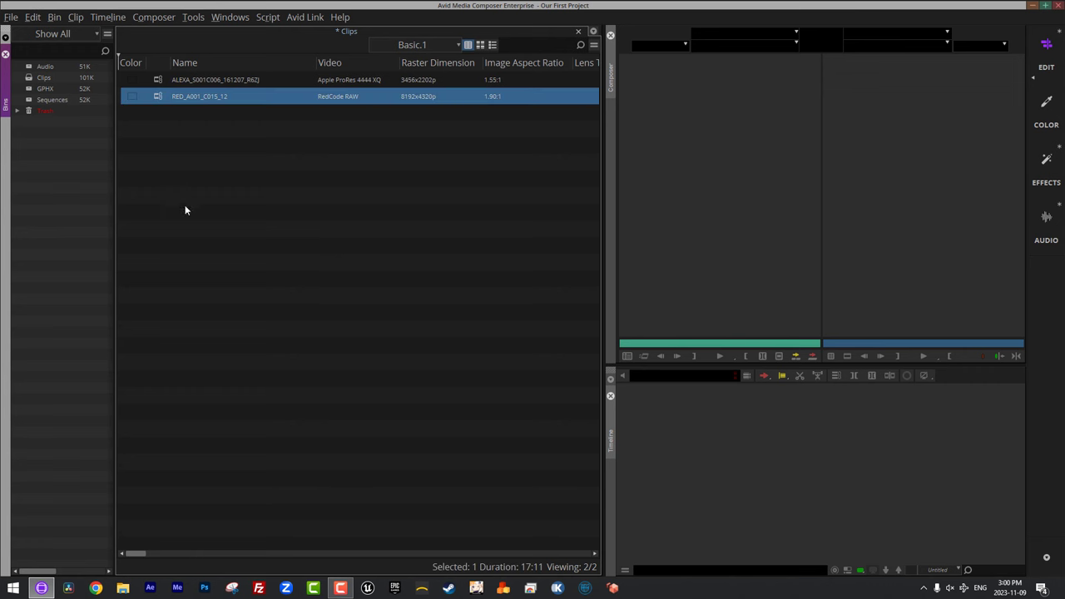
right_click(155, 97)
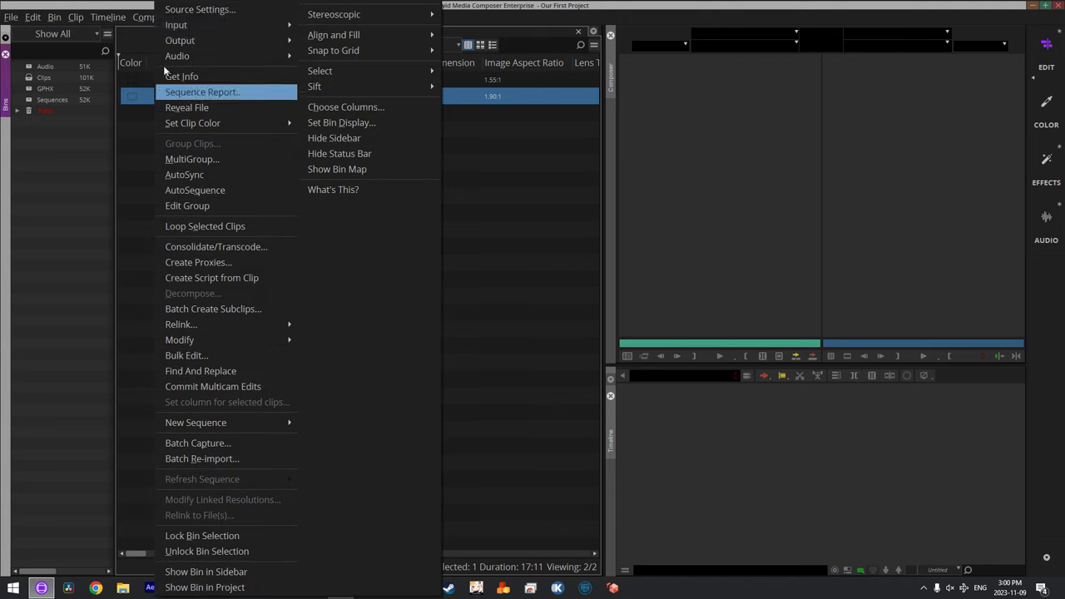
click(180, 12)
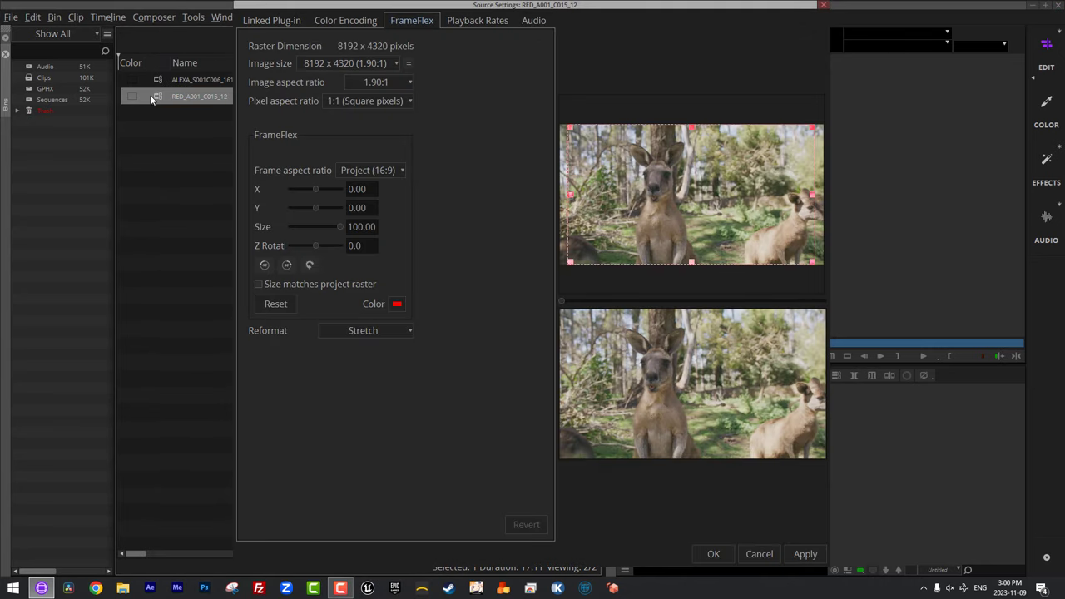
click(271, 20)
click(344, 20)
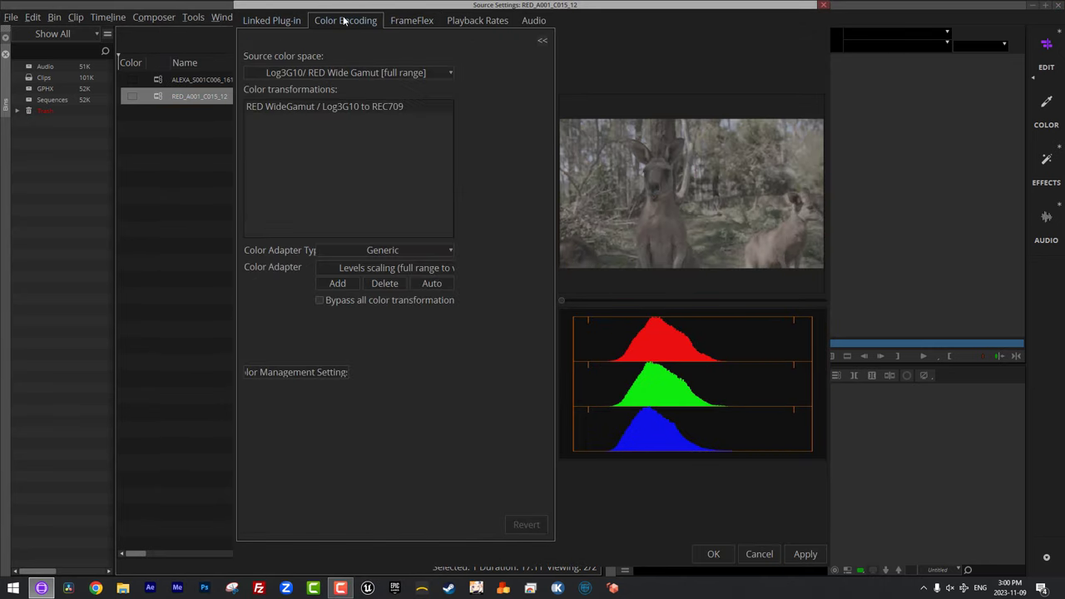
click(419, 22)
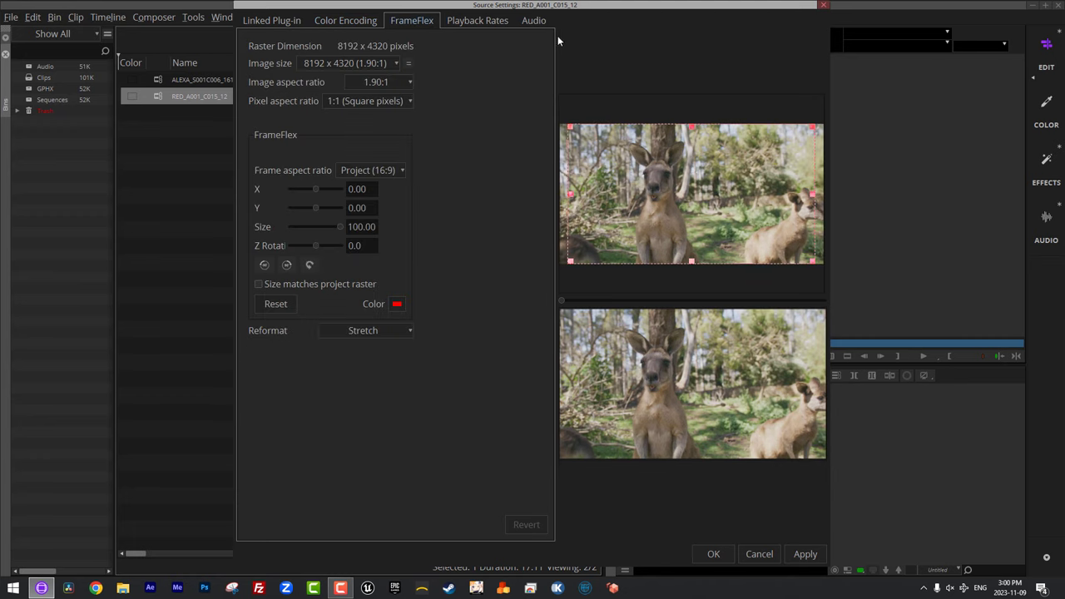
click(758, 553)
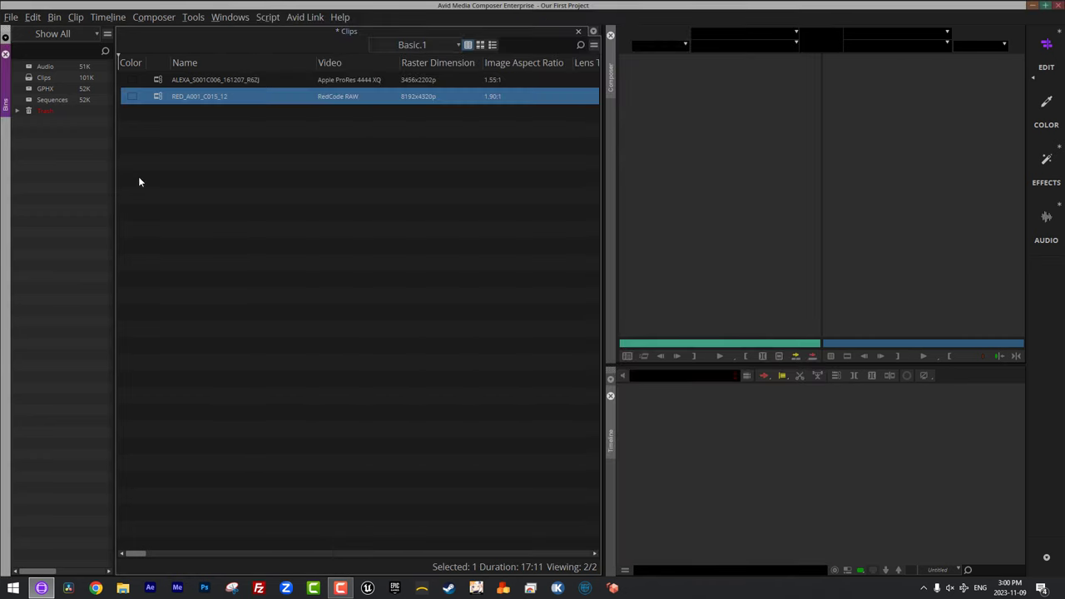
For a new transcode of the RED clip, set Raster Dimensions to Source dimensions and turn off the Color encoding and FrameFlex transformations
click(156, 96)
right_click(156, 92)
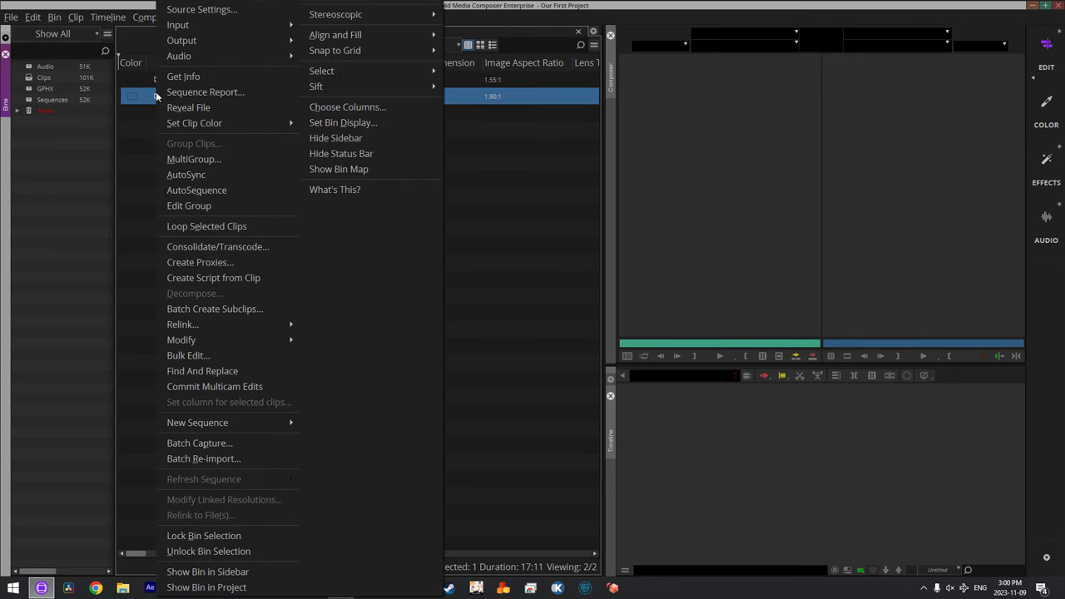
click(223, 247)
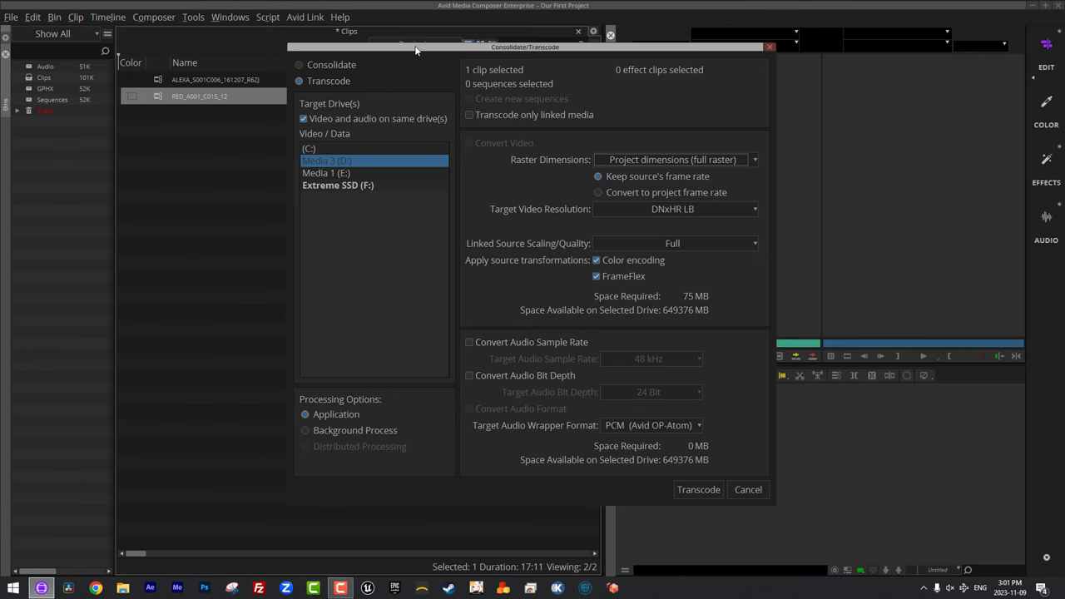
drag(416, 50, 313, 126)
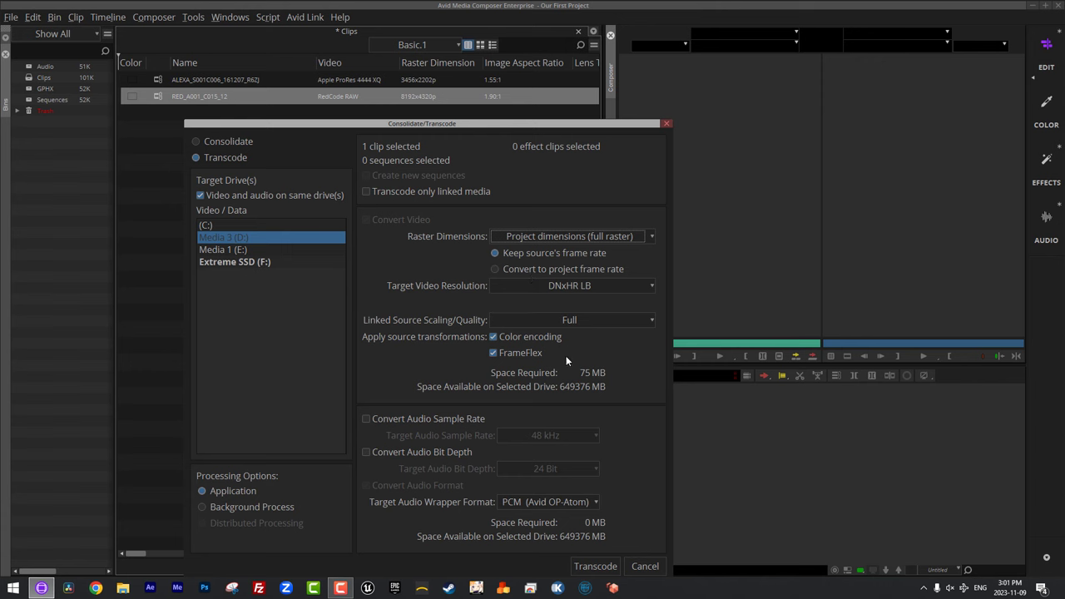
click(551, 237)
click(548, 264)
click(563, 256)
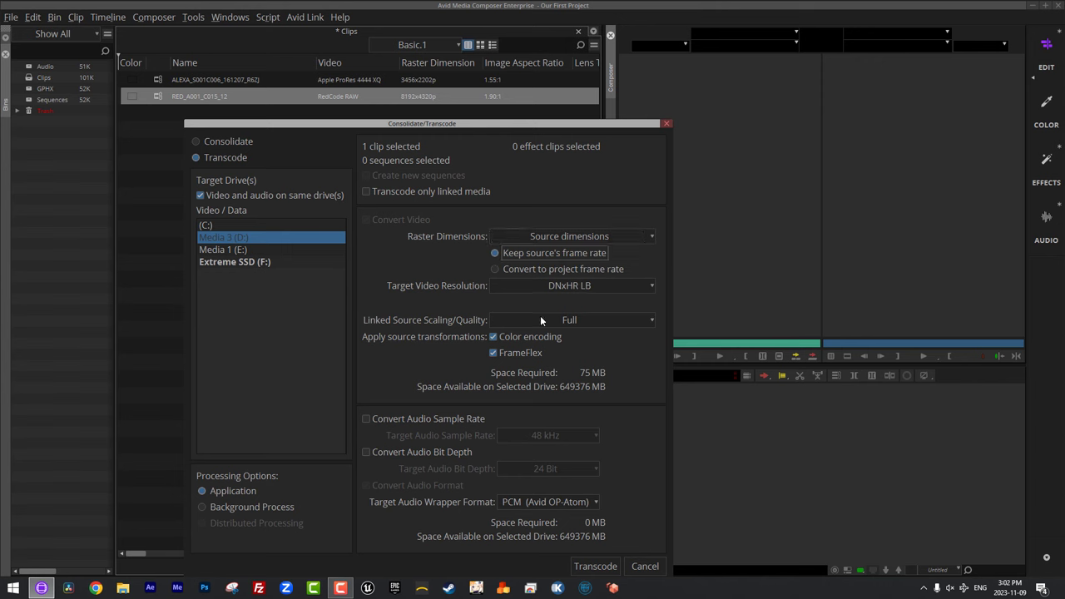
click(503, 336)
click(494, 353)
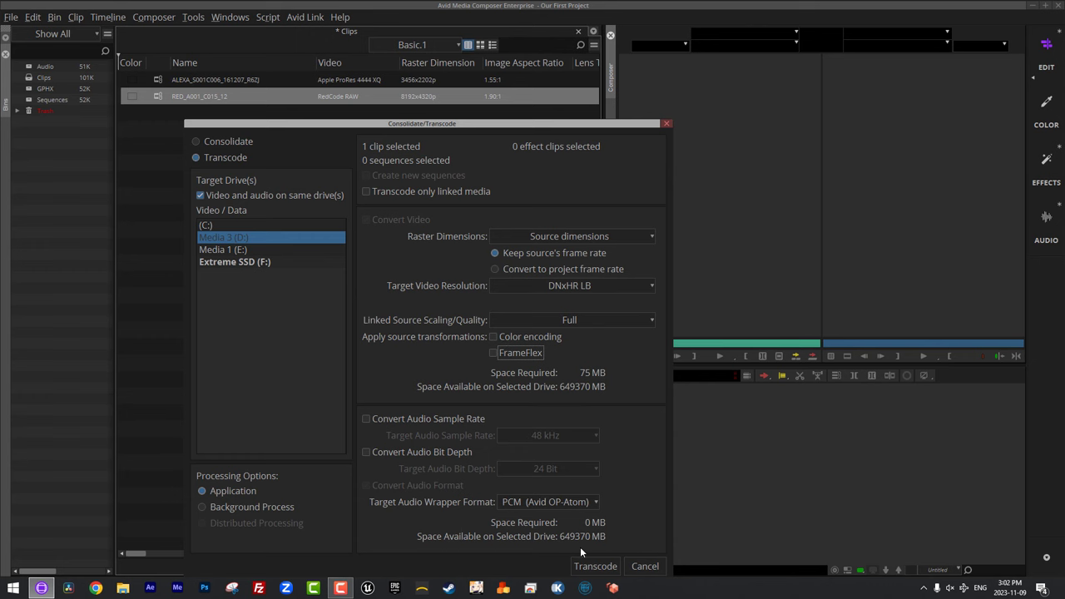
Run the RED clip's DNxHR LB transcode, then load the new clip in the source monitor and go to its start
click(594, 566)
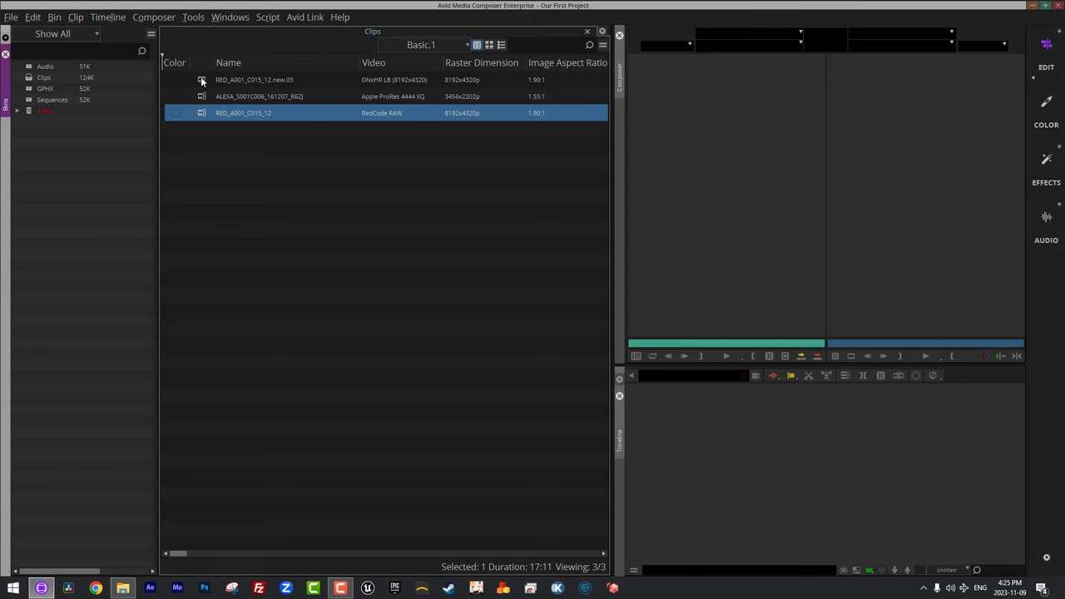
click(200, 80)
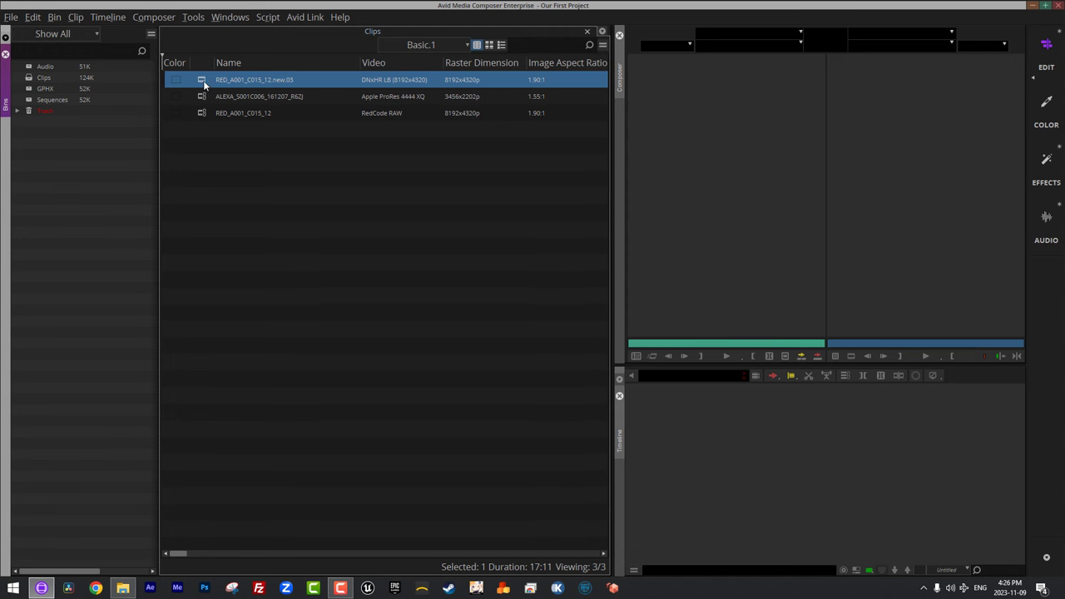
drag(203, 80, 690, 205)
drag(687, 343, 630, 343)
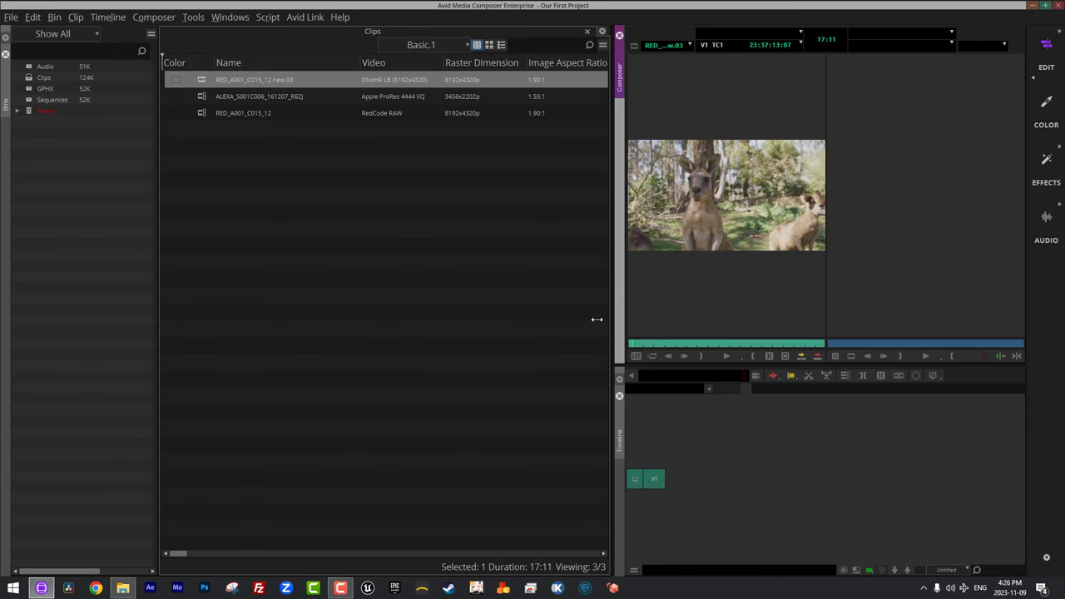
Review the transcoded RED clip's Color Encoding and FrameFlex source settings, leaving them without changes
right_click(197, 80)
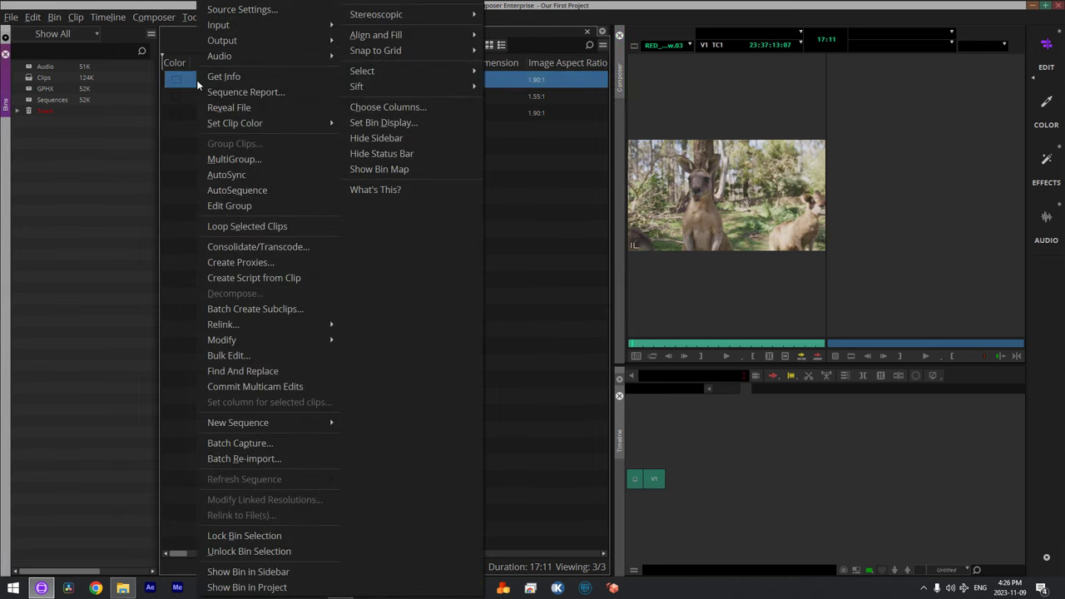
click(223, 8)
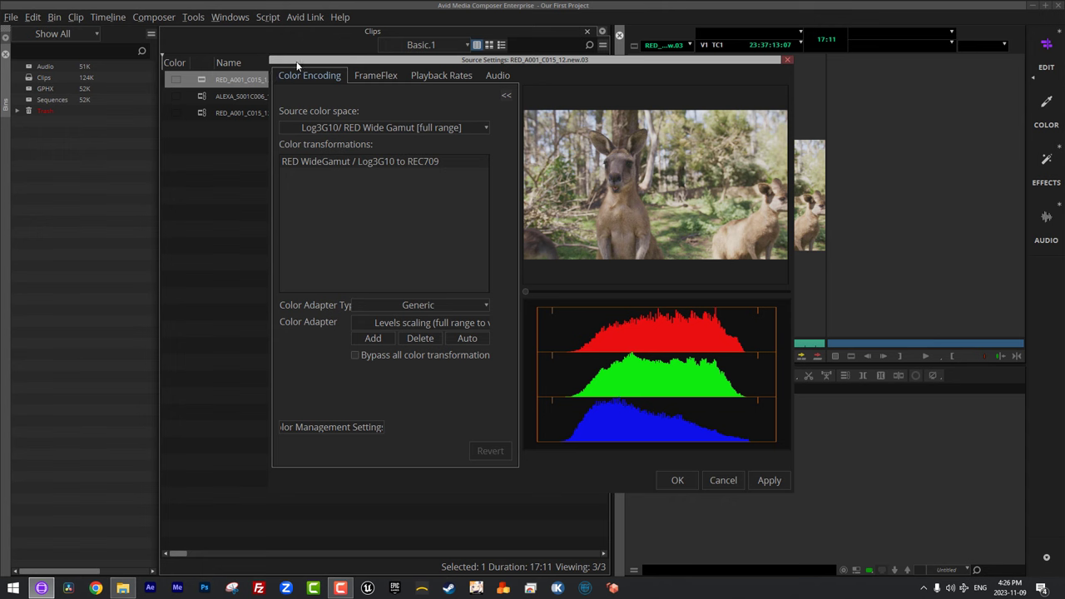
mouse_move(310, 60)
mouse_down()
mouse_move(233, 64)
mouse_move(298, 70)
mouse_up()
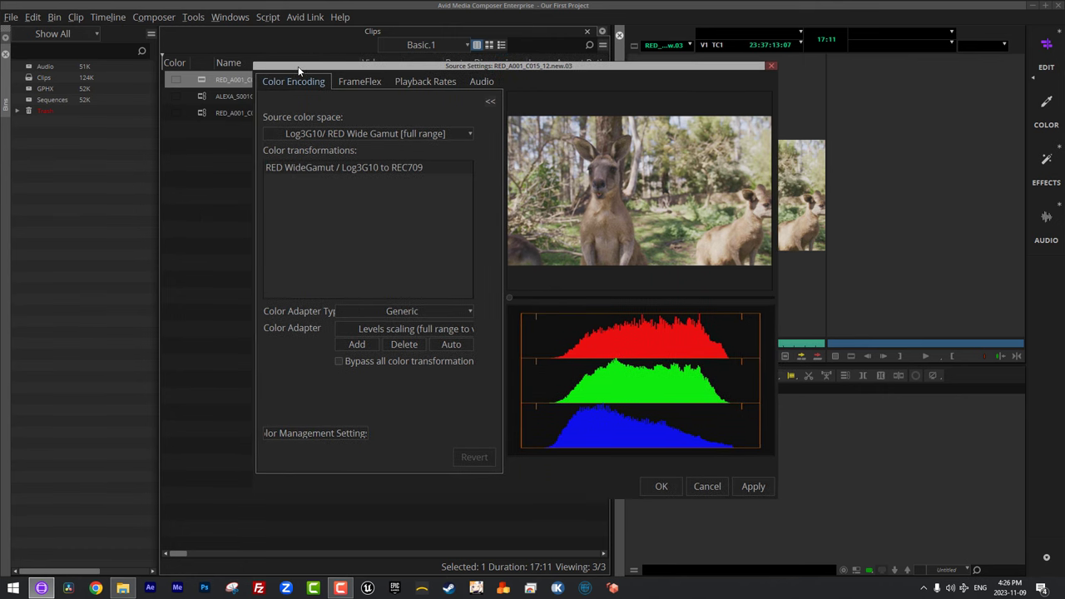
click(356, 80)
click(299, 82)
click(351, 79)
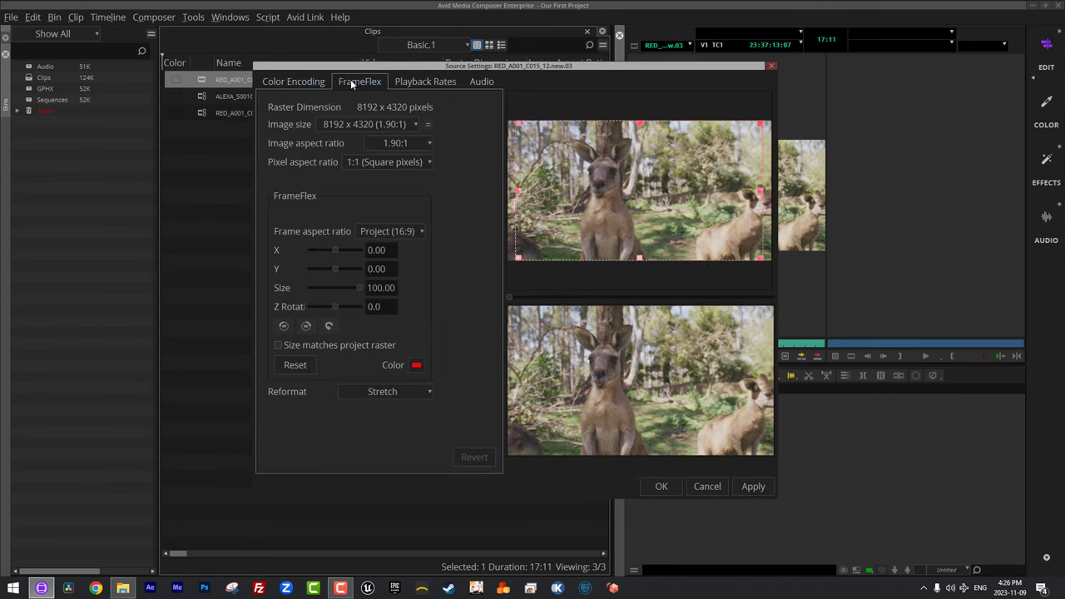
click(298, 80)
click(361, 79)
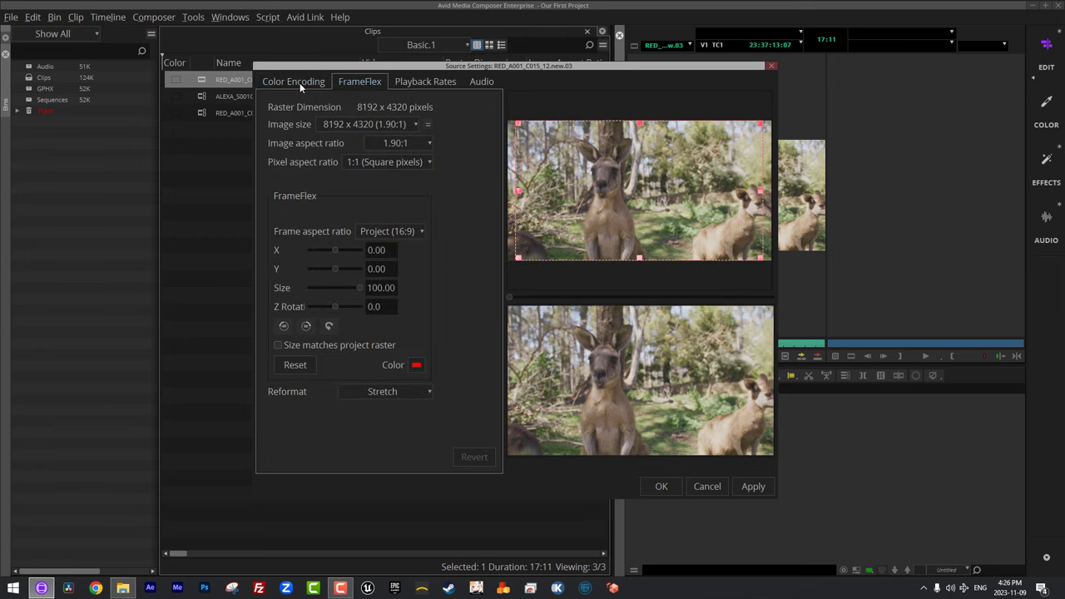
click(298, 82)
click(356, 81)
click(708, 491)
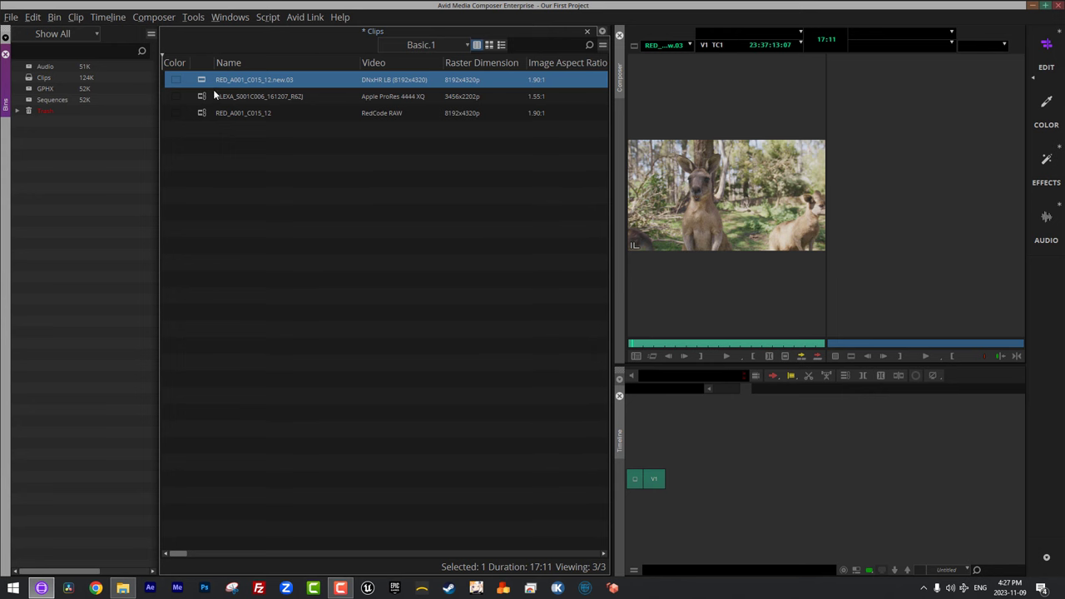
Link the Flying Over Rock Formation video from File Explorer's Standard Footage folder into the Clips bin
click(341, 277)
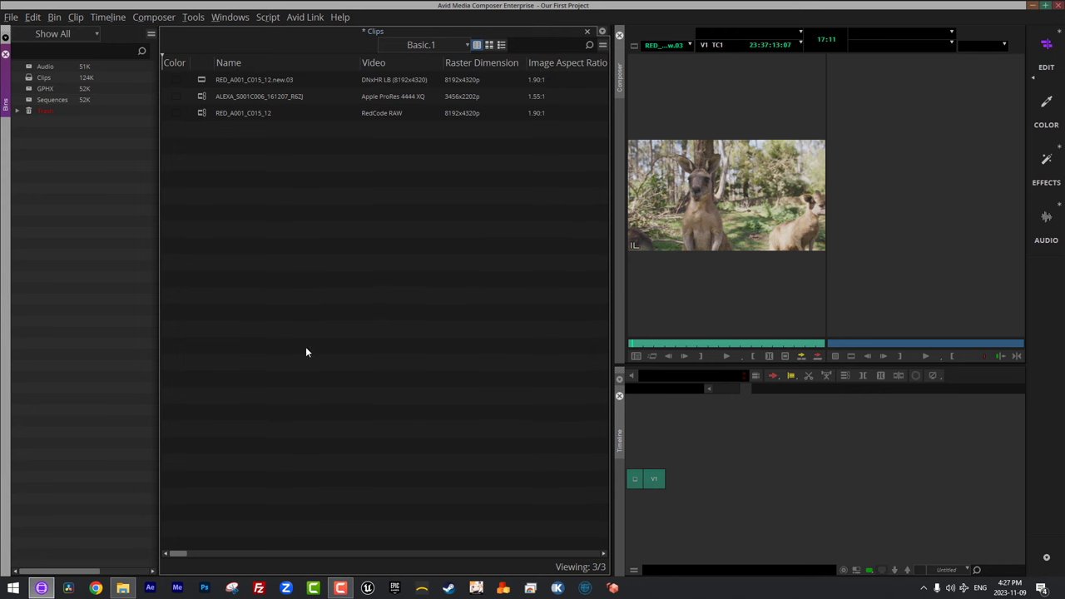
click(122, 588)
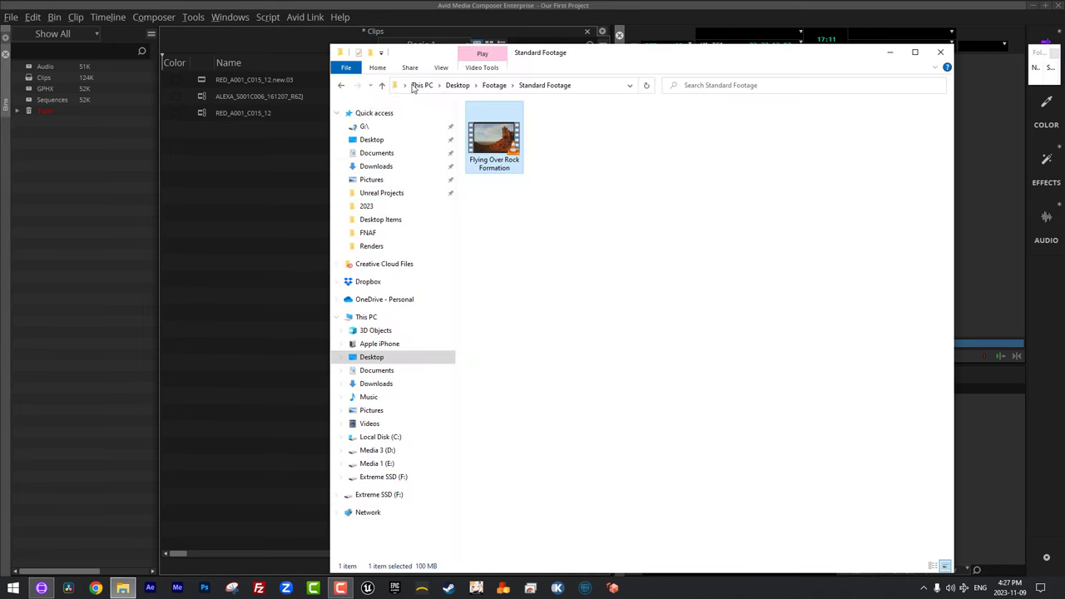
drag(578, 56, 650, 75)
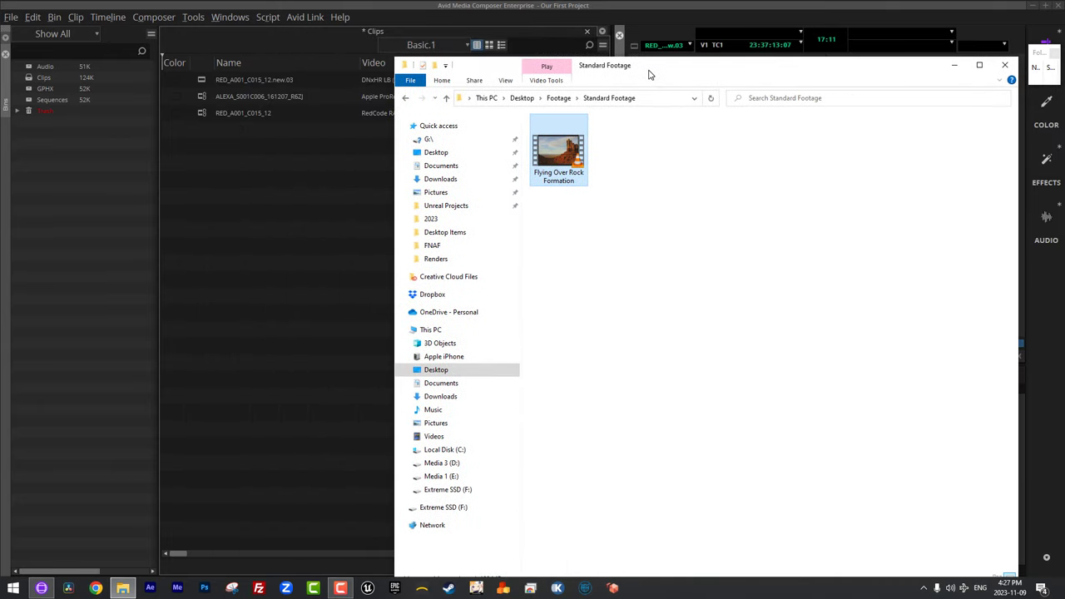
click(652, 169)
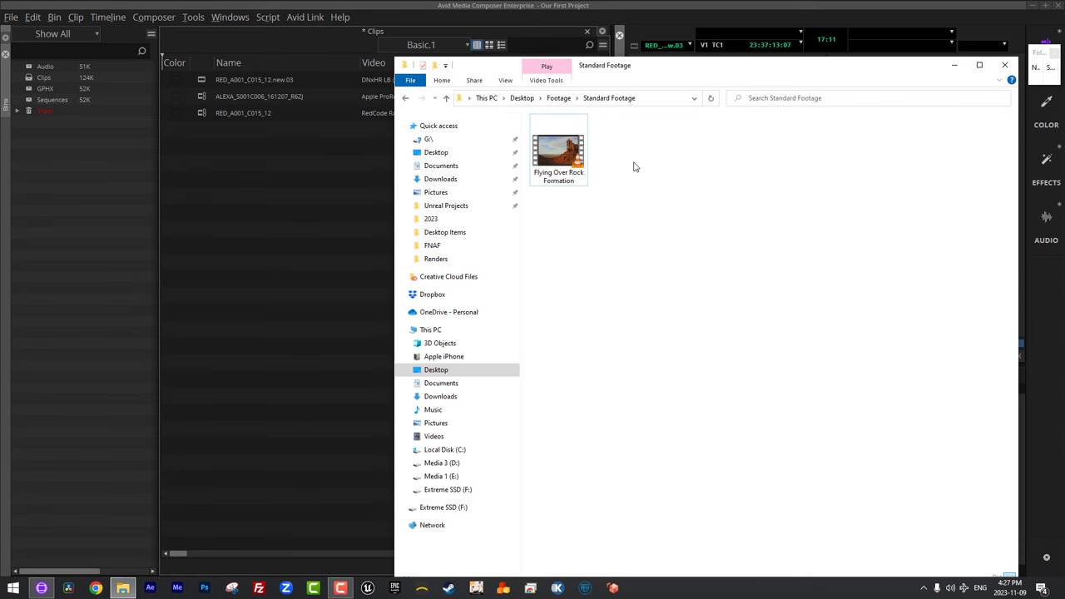
drag(580, 183, 266, 213)
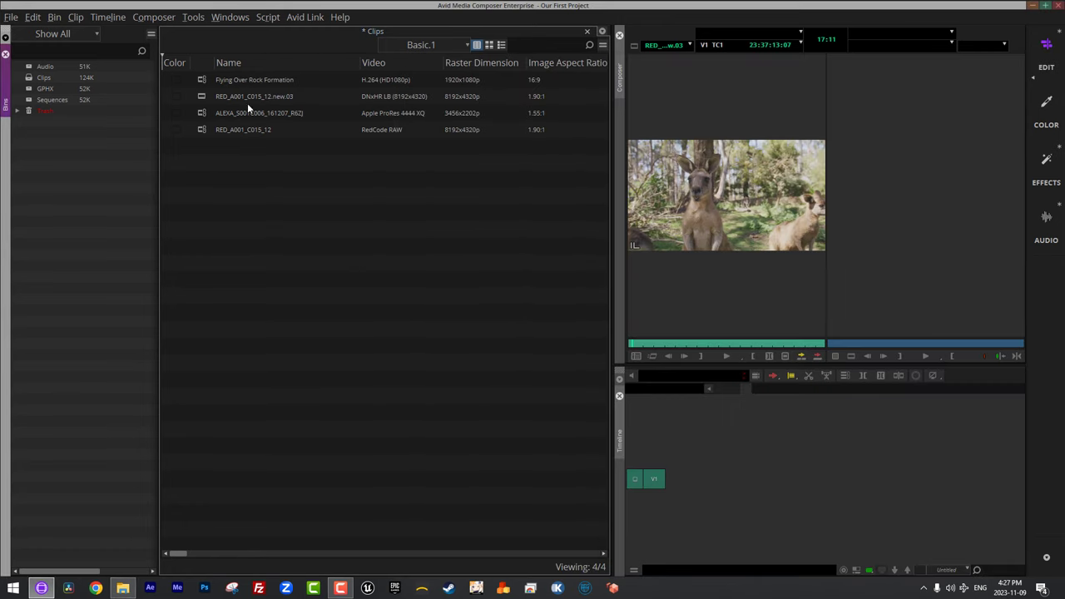
Load the linked Flying Over Rock Formation clip in the source monitor and scrub through it
double_click(198, 79)
click(676, 344)
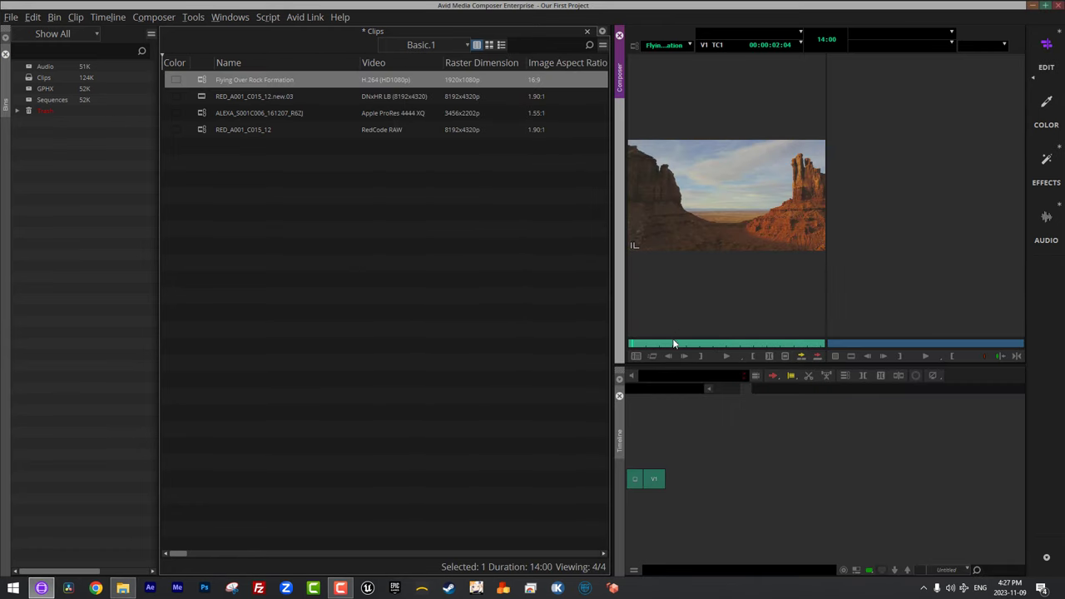
drag(690, 345, 417, 329)
Transcode the Flying Over Rock Formation clip to DNxHR HQ at Source dimensions
right_click(200, 78)
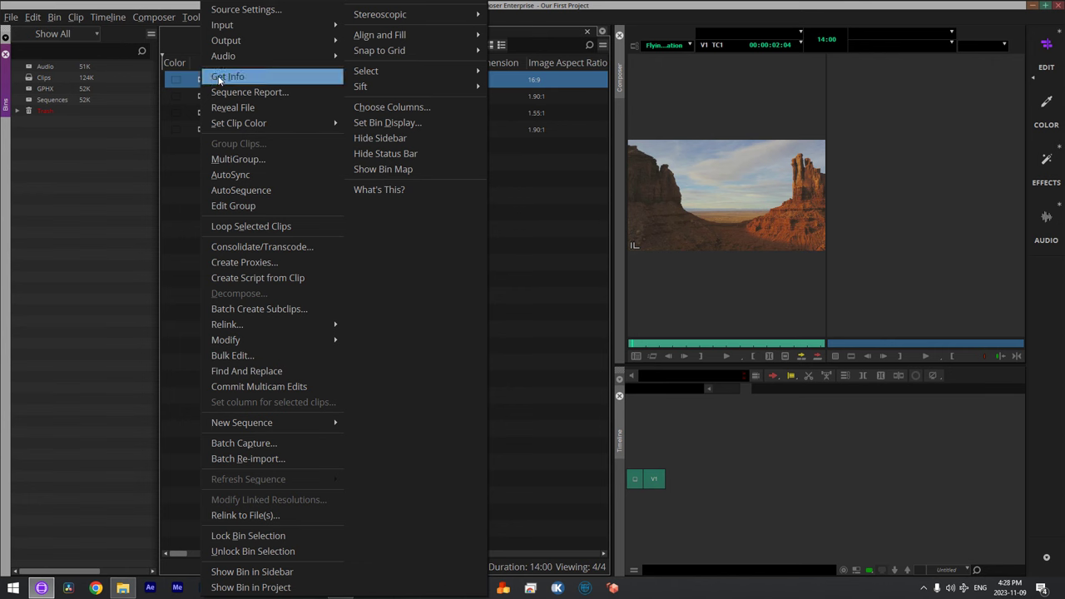
click(284, 248)
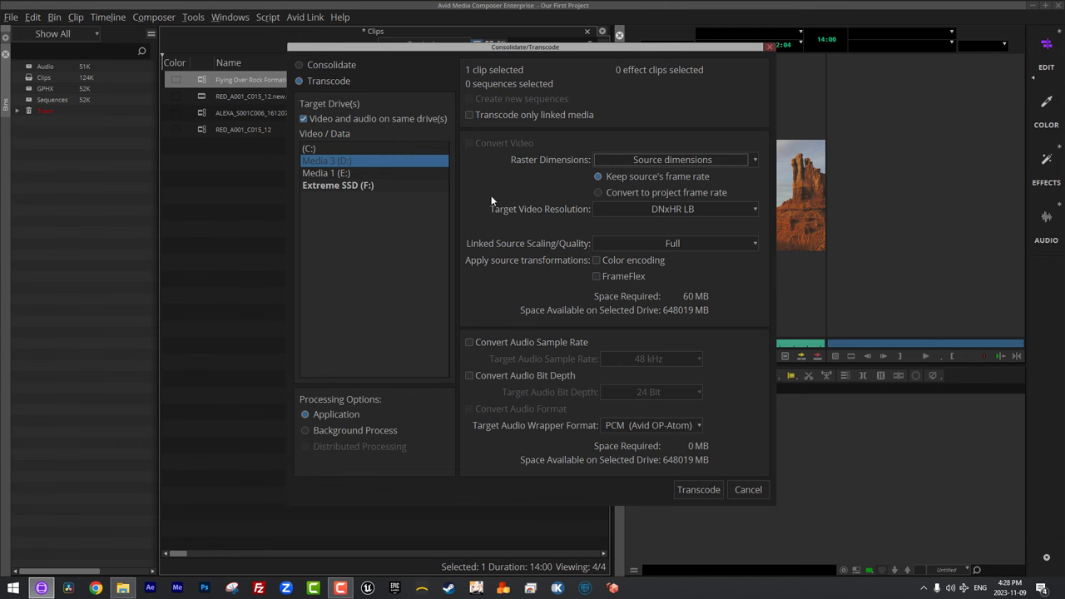
click(631, 159)
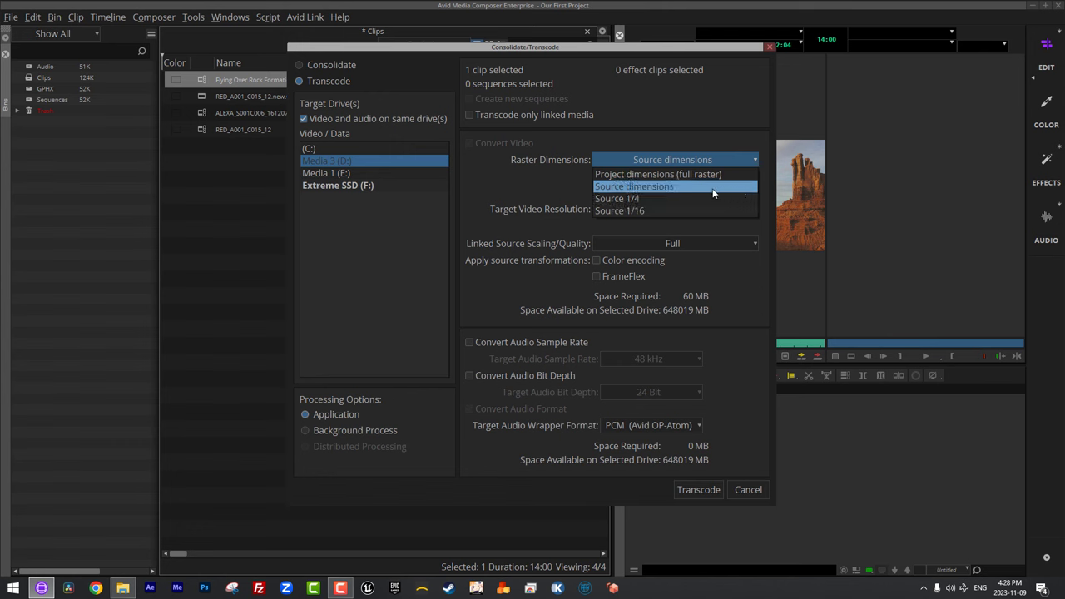
click(627, 186)
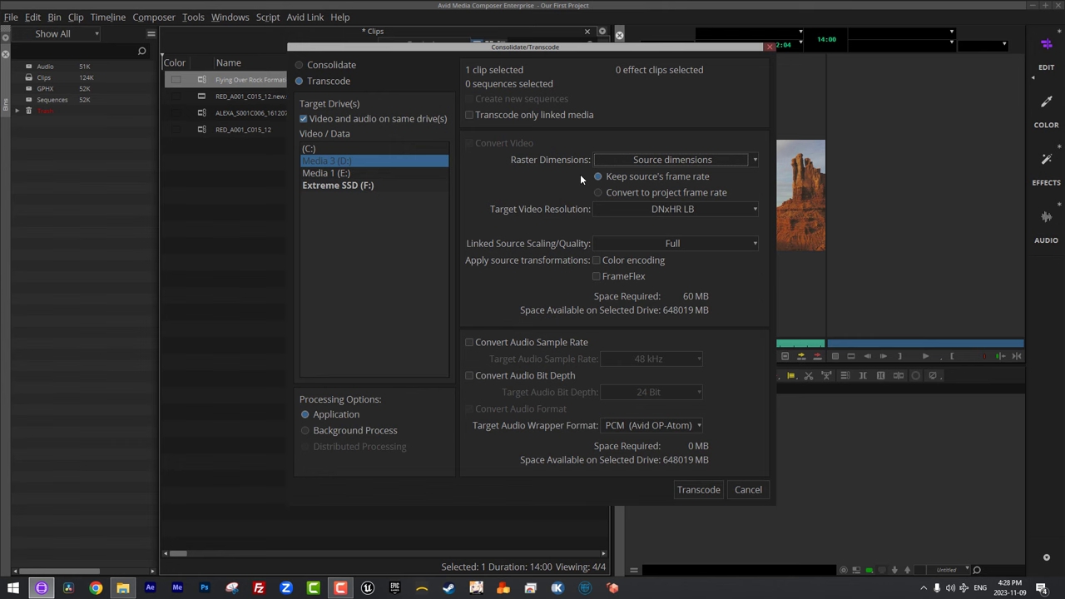
click(632, 208)
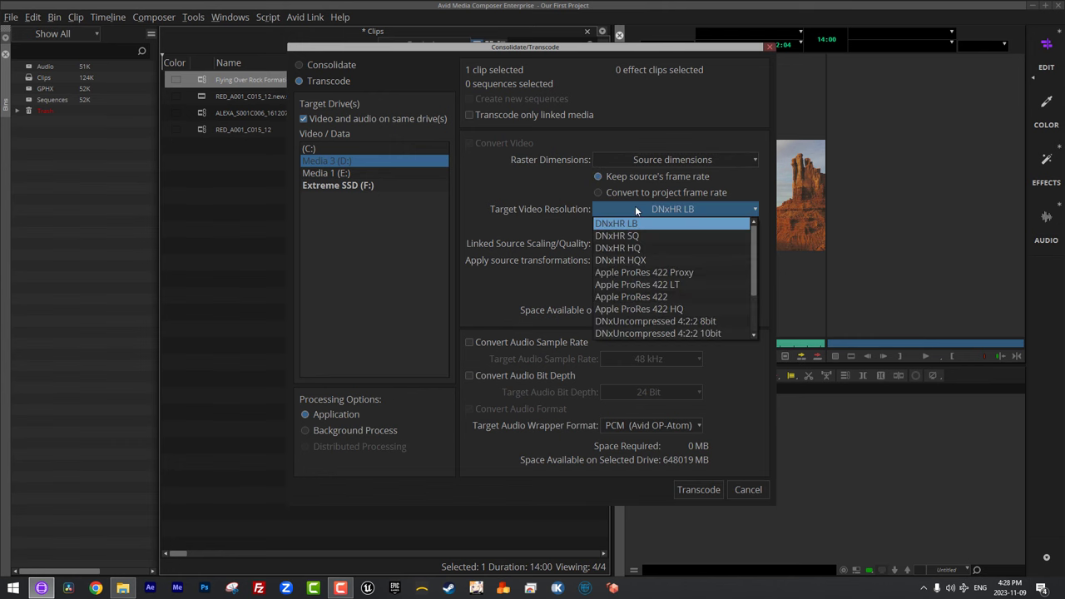
click(648, 249)
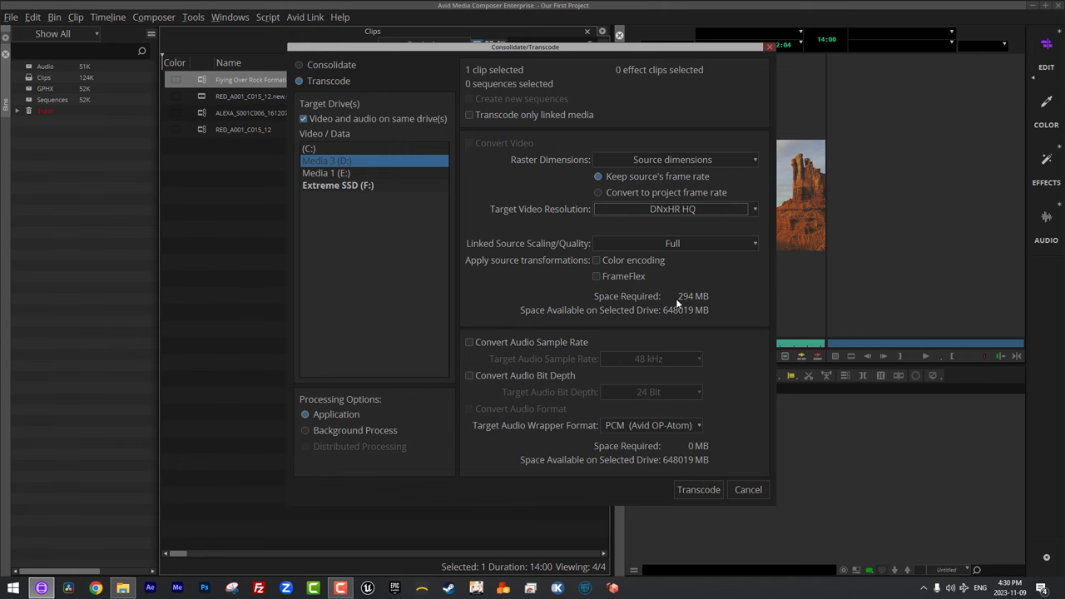
click(707, 490)
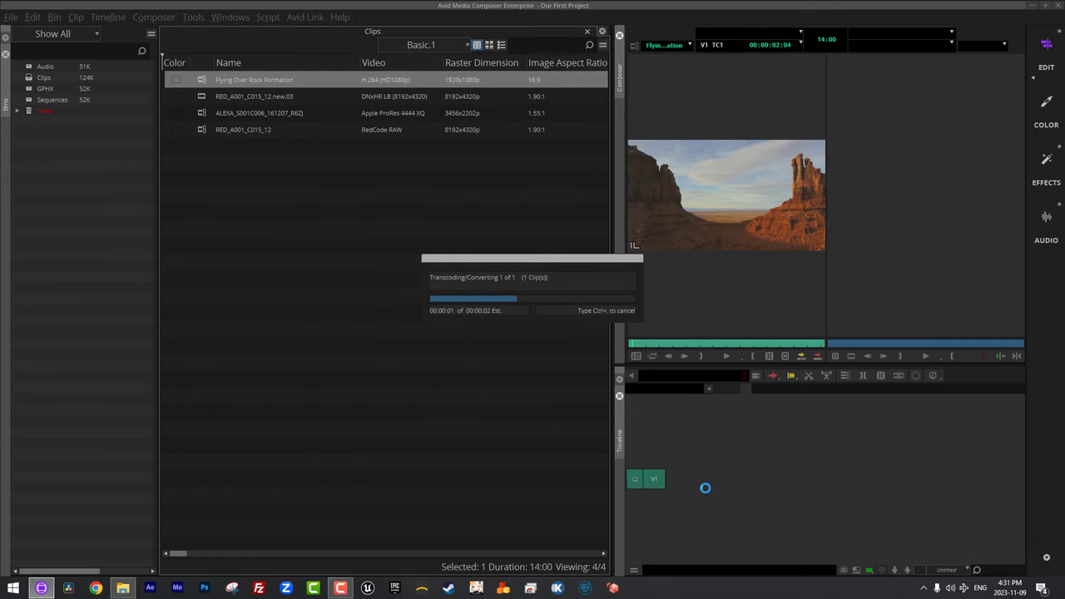
Switch to File Explorer and list the Standard Footage folder in details view to check the original video's file information
key(alt+Tab)
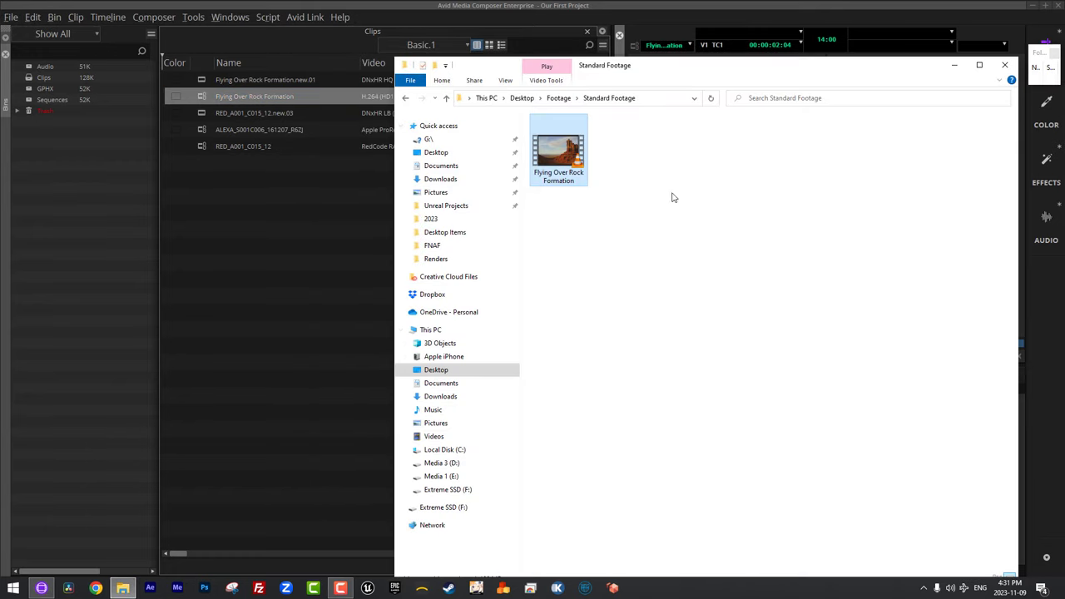
drag(613, 65, 375, 36)
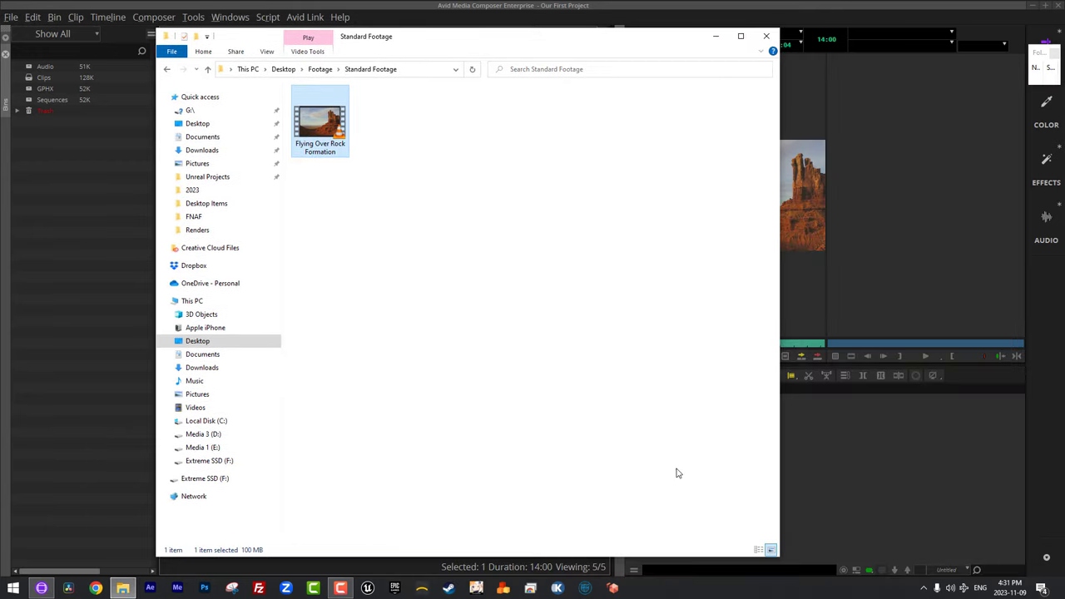
click(758, 550)
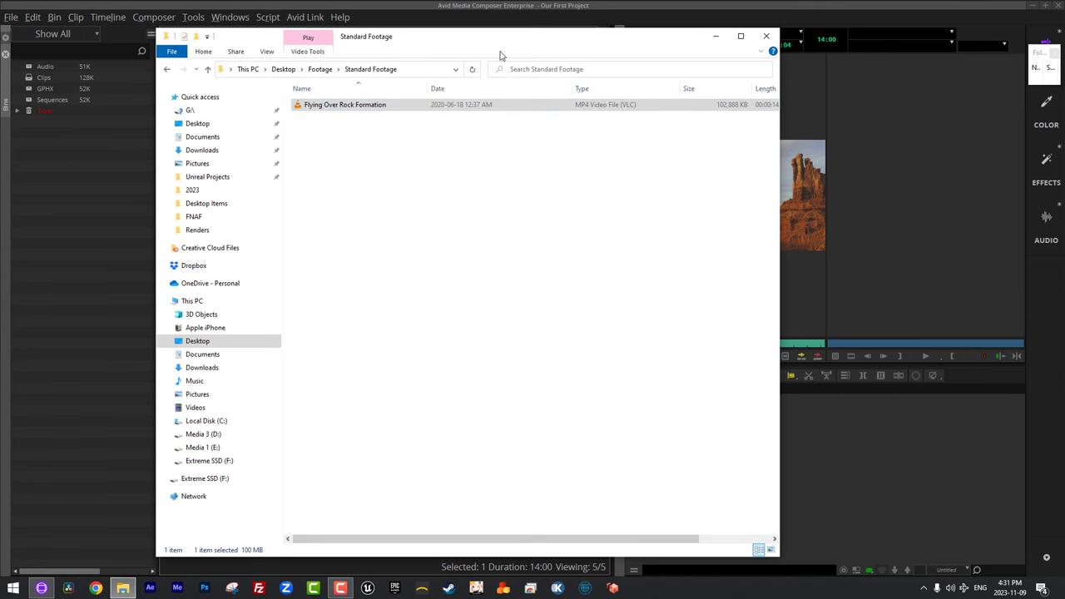
drag(475, 36, 858, 139)
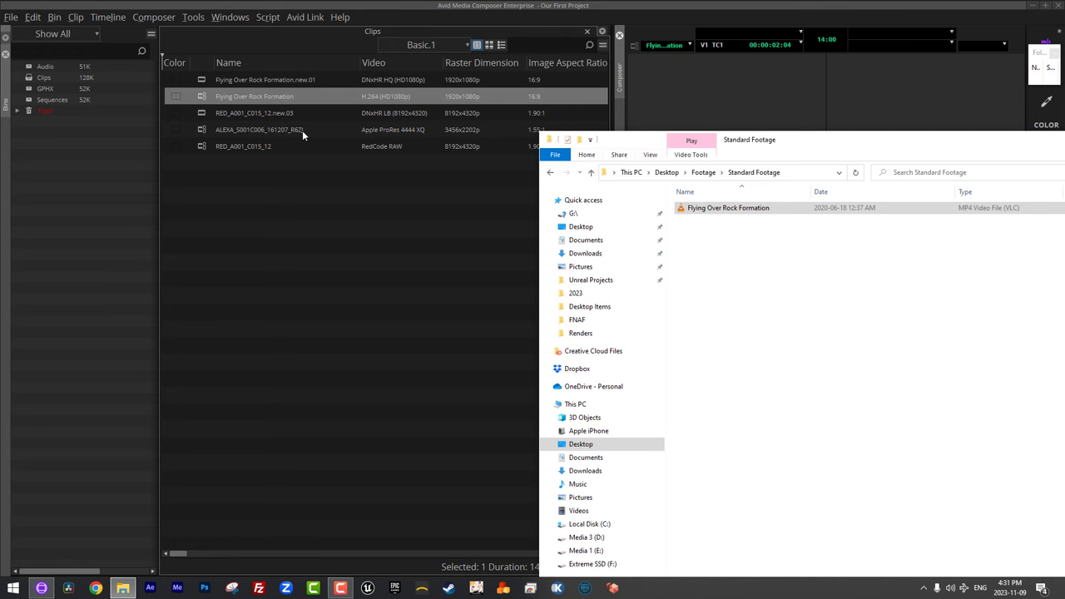
Reveal the transcoded Flying Over Rock Formation clip's MXF media file on disk to check its size, then close the folder window
click(203, 75)
click(11, 17)
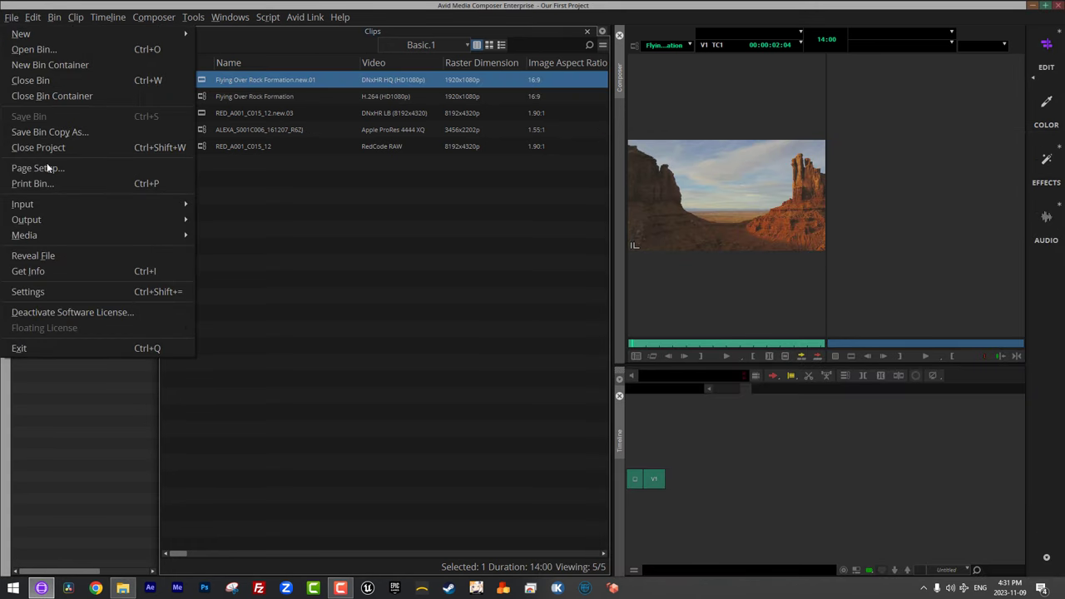
click(67, 256)
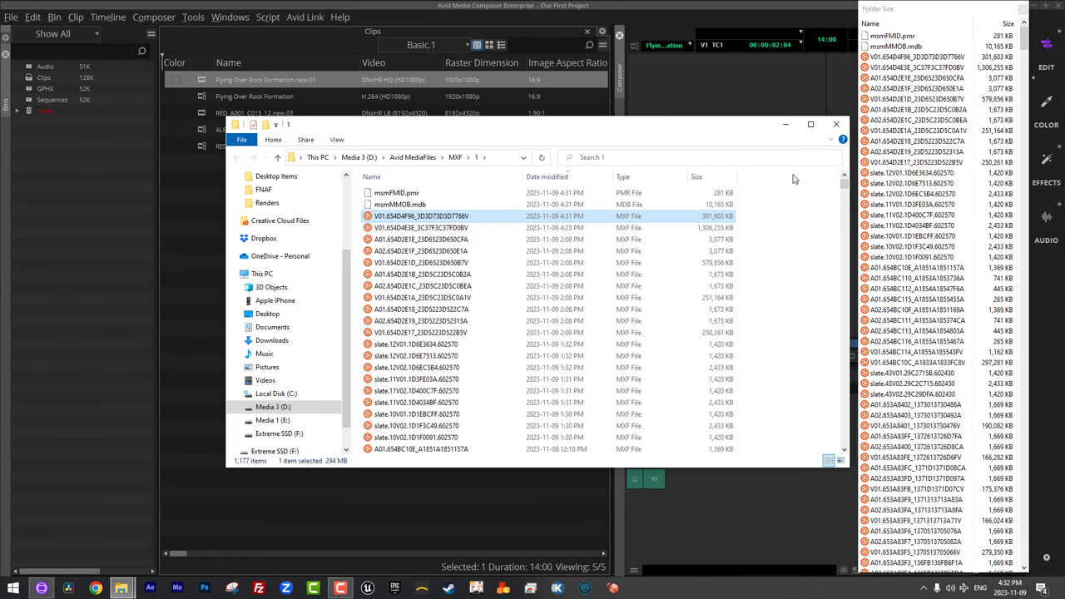
click(837, 126)
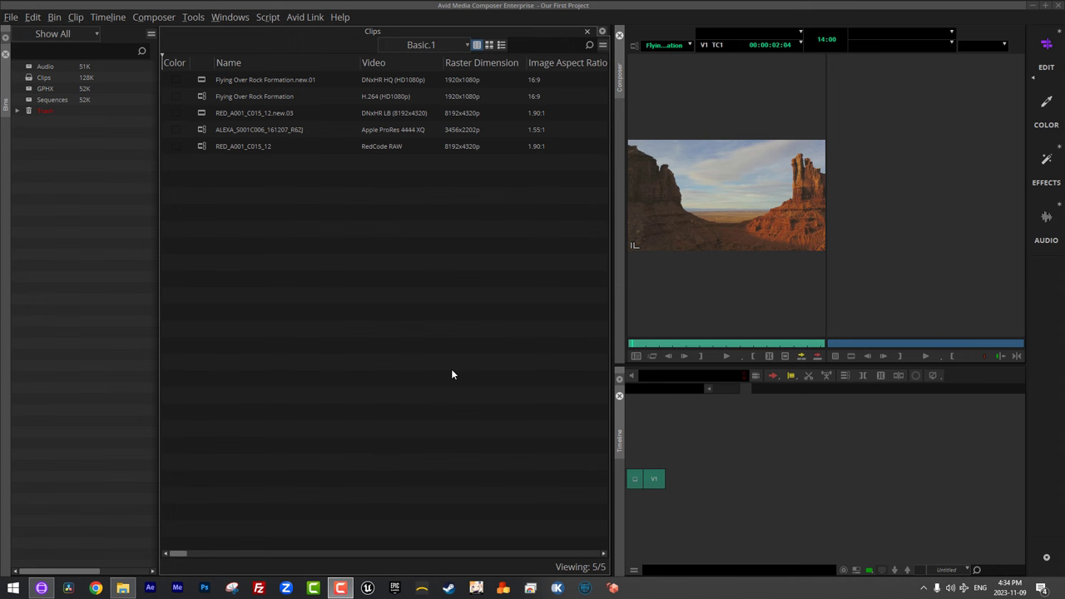
Open the transcode settings for the linked Flying Over Rock Formation clip and examine the available target video resolutions
right_click(208, 95)
click(293, 248)
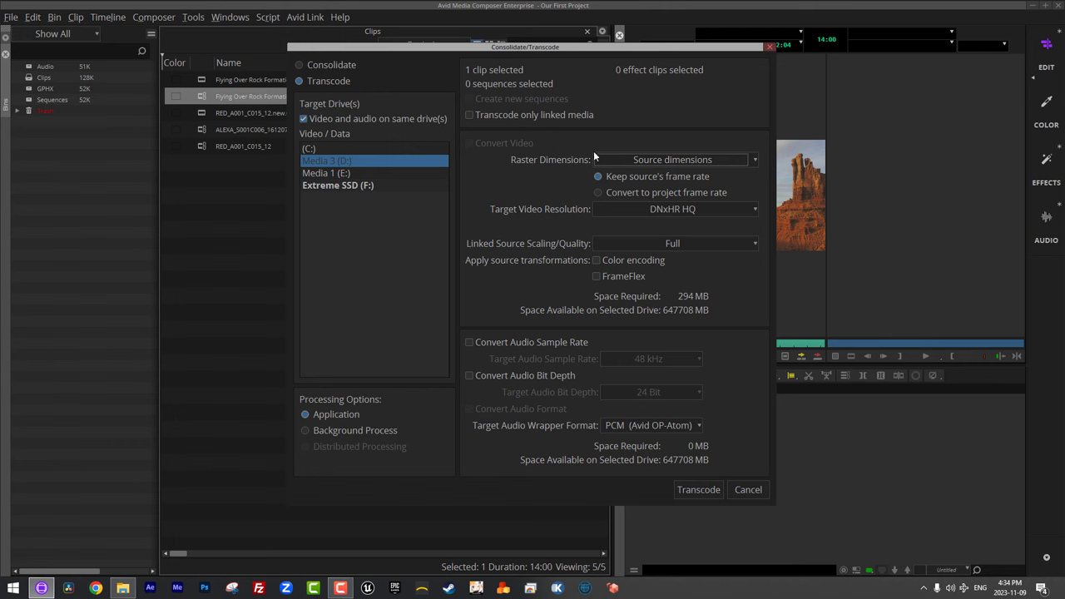
click(695, 209)
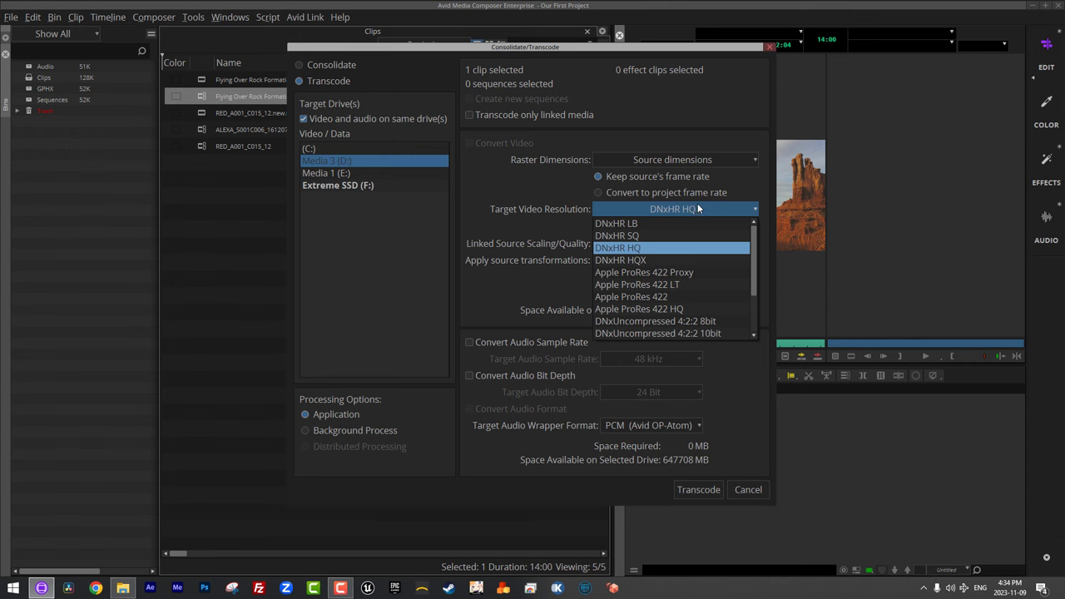